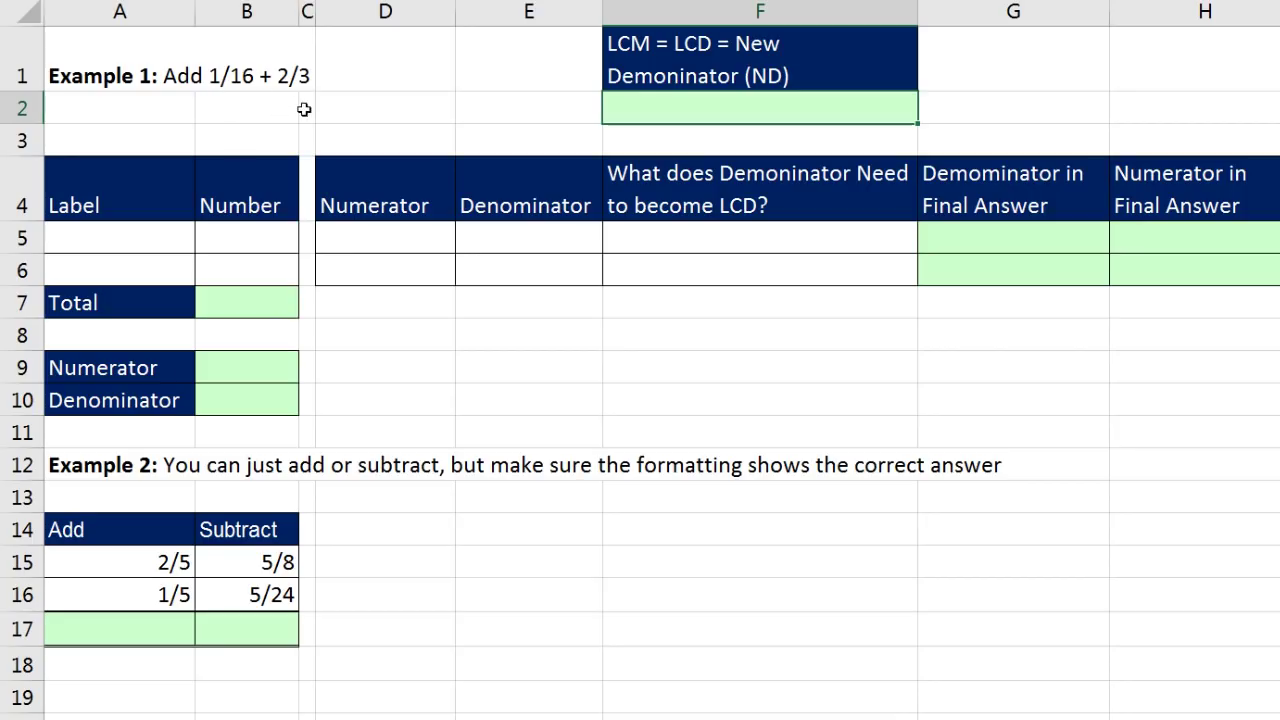
# Enter the fractions 1/16 and 2/3 as text labels in cells A5 and A6.
pyautogui.click(163, 237)
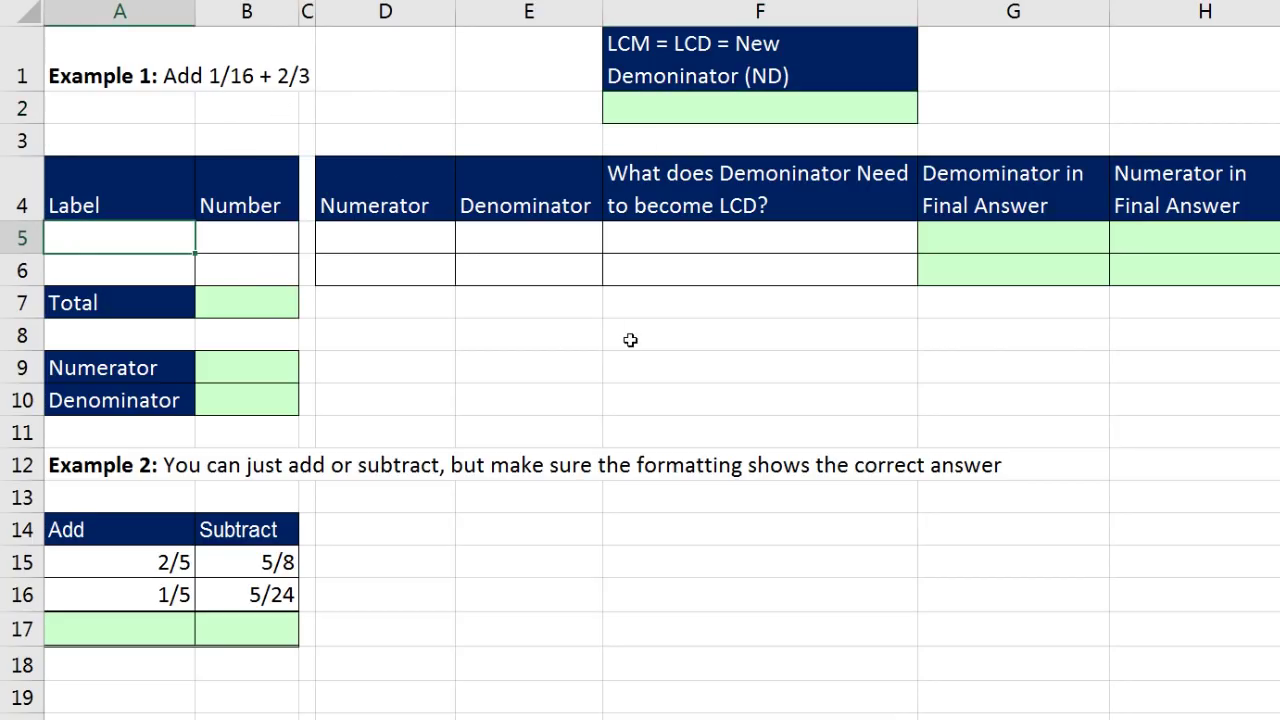
pyautogui.write("'1/16")
pyautogui.press('Return')
pyautogui.write("'2/3")
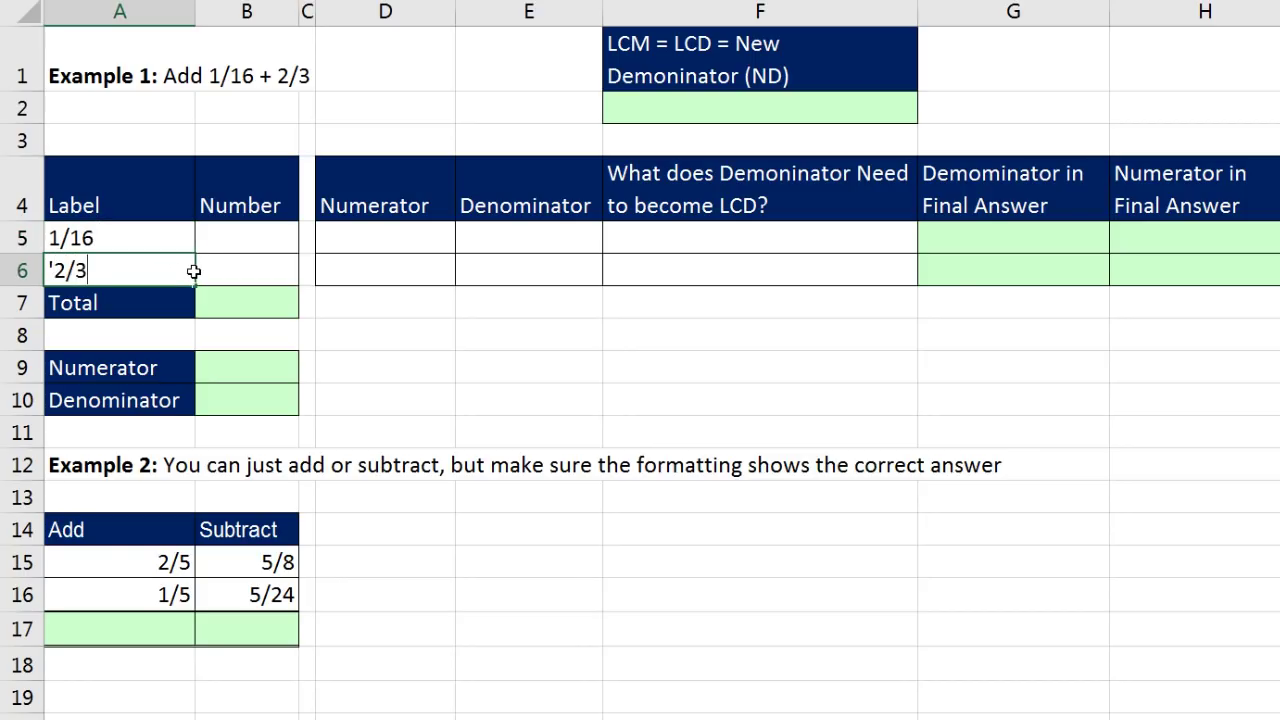
pyautogui.press('Return')
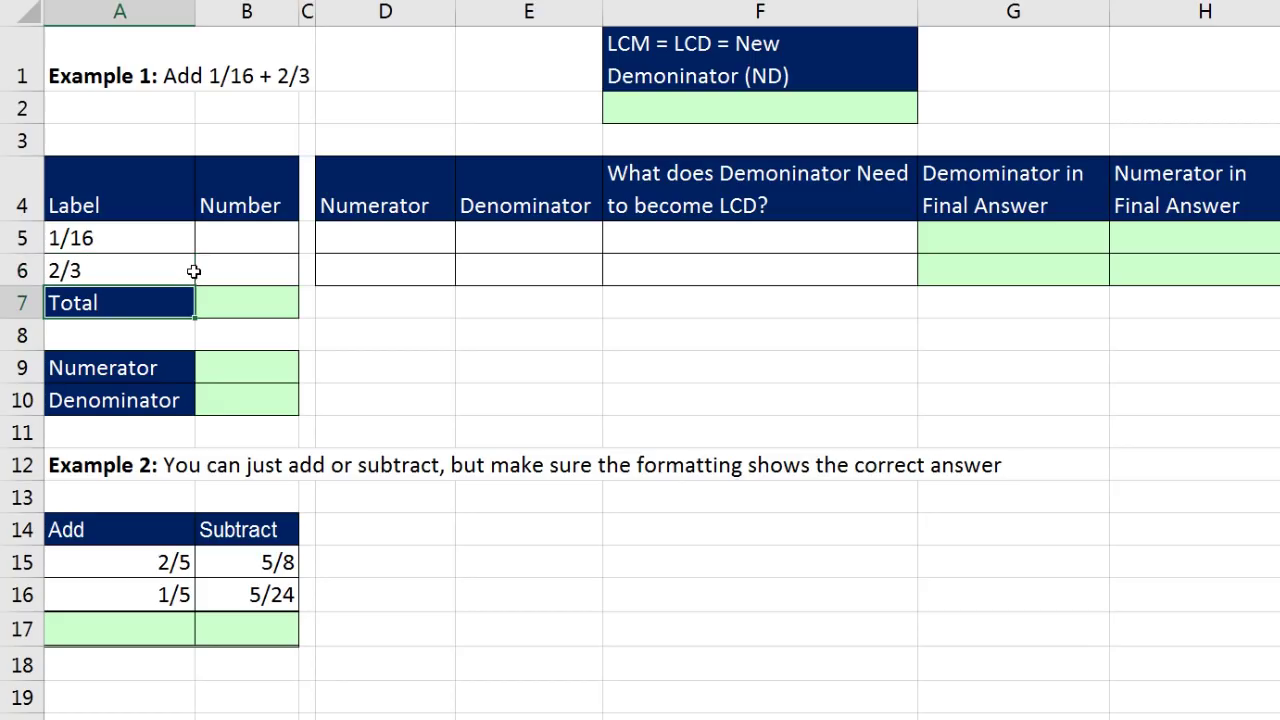
# Enter the formulas =1/16 and =2/3 in the Number column cells B5 and B6.
pyautogui.click(258, 243)
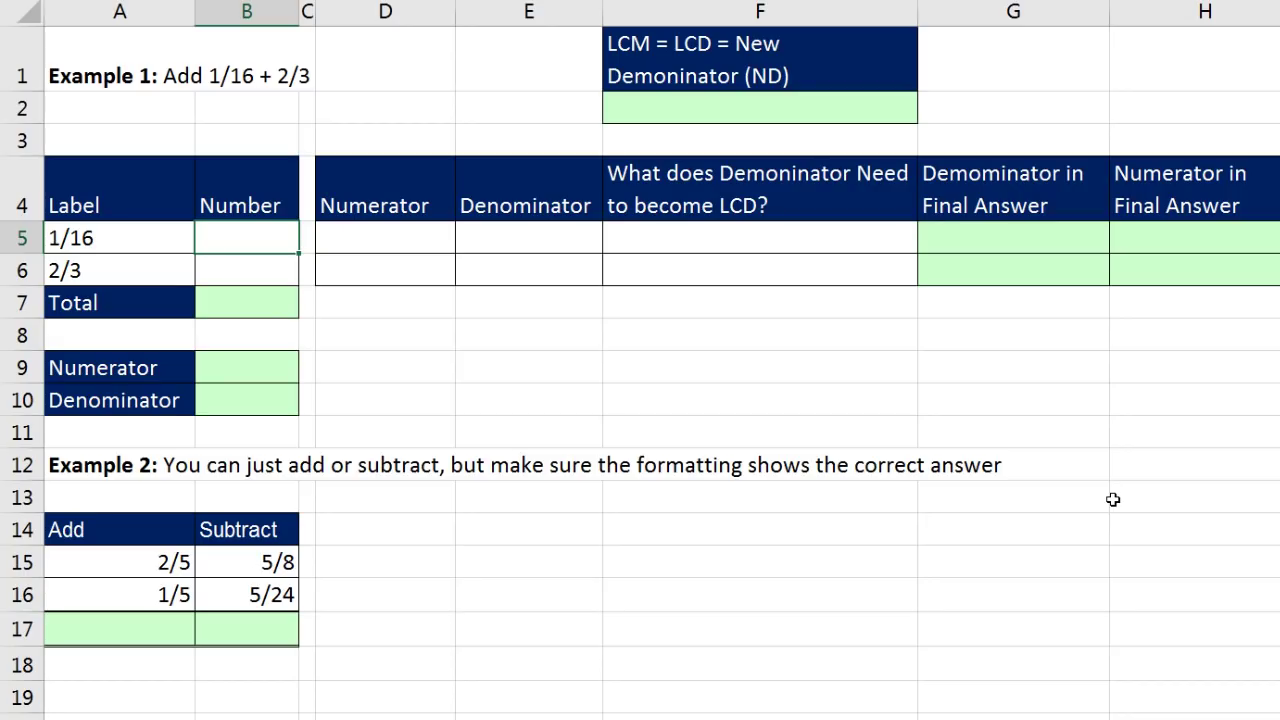
pyautogui.write('=1/16')
pyautogui.press('Return')
pyautogui.write('=2/3')
pyautogui.press('Return')
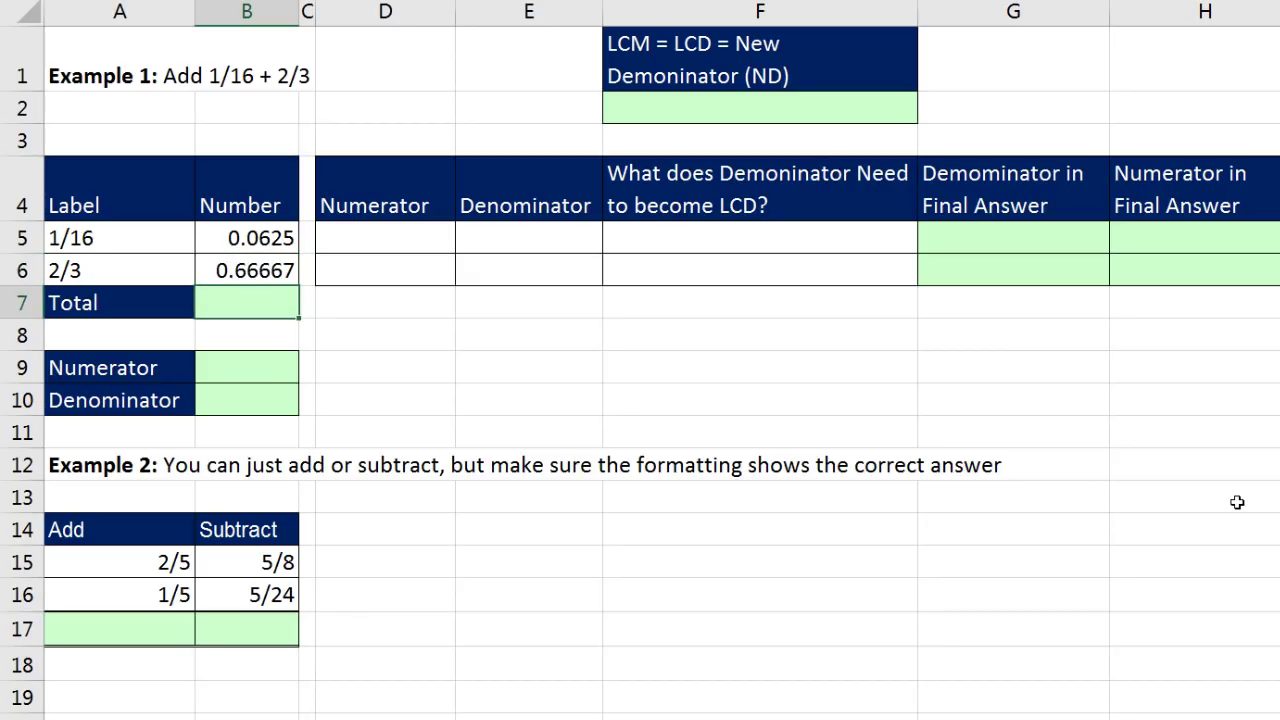
# Apply the custom number format ?/?? to cell B5.
pyautogui.click(222, 240)
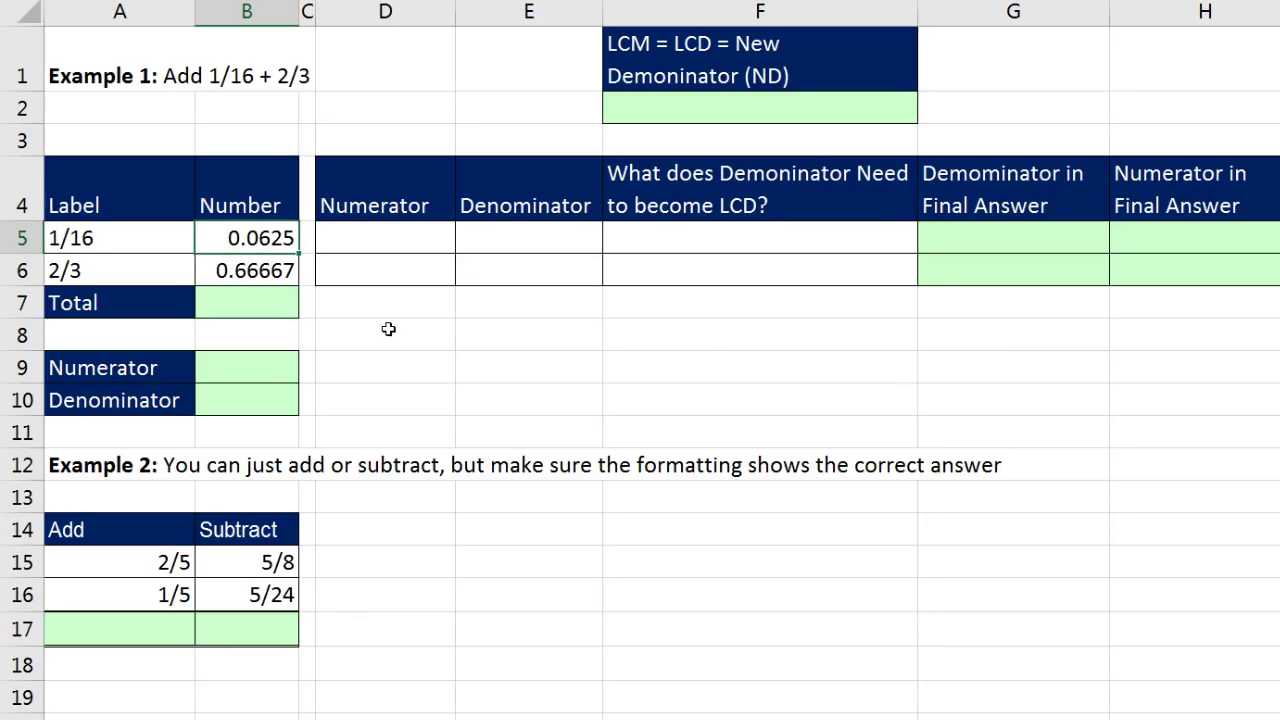
pyautogui.hotkey('ctrl', '1')
pyautogui.click(447, 313)
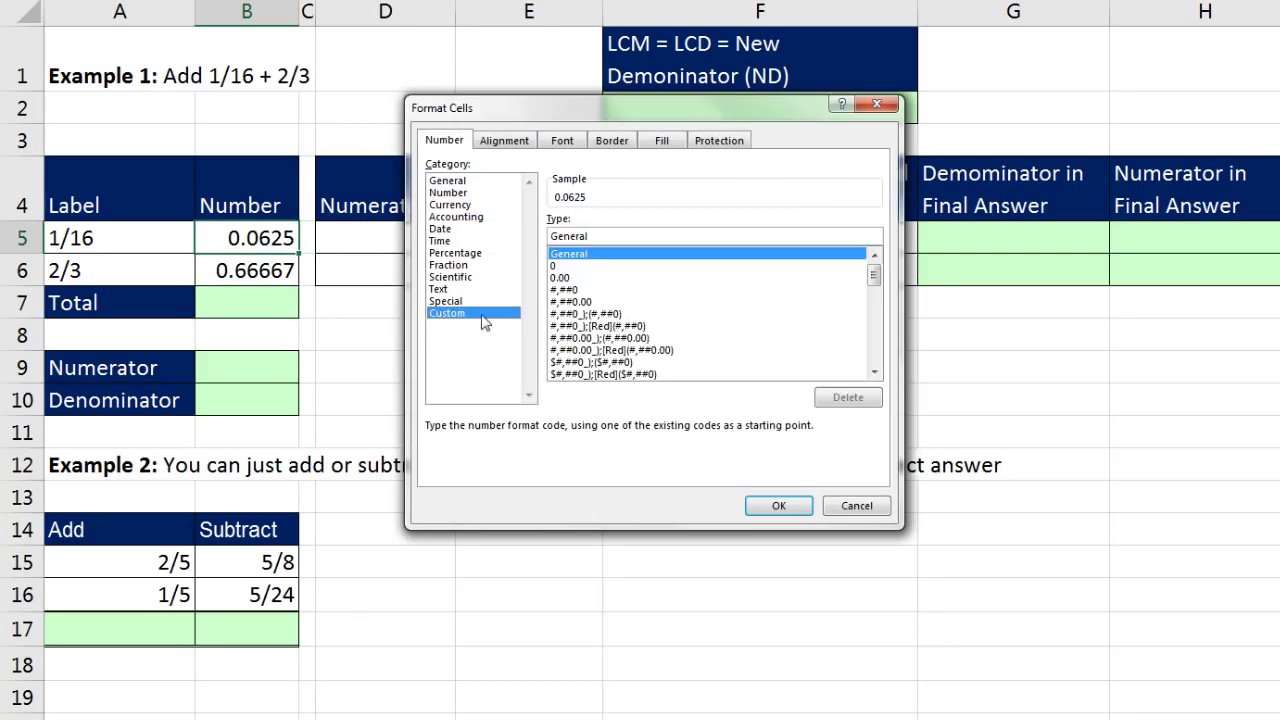
pyautogui.click(620, 256)
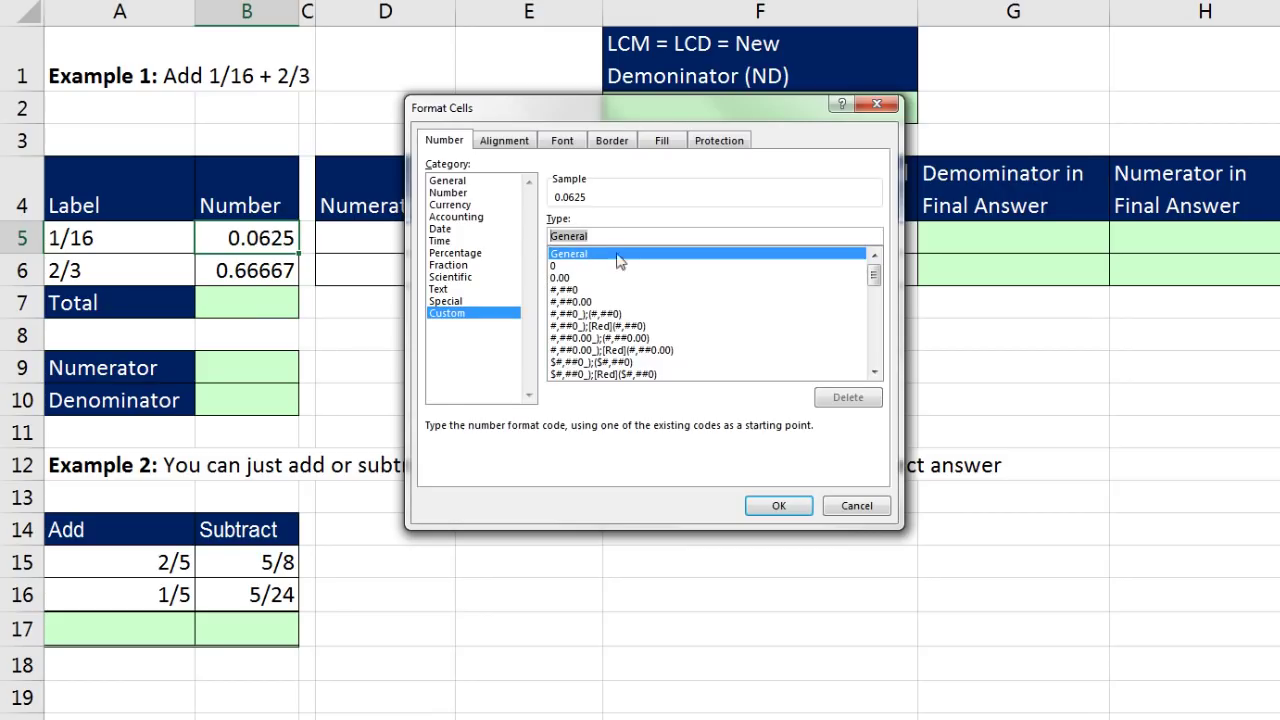
pyautogui.write('?')
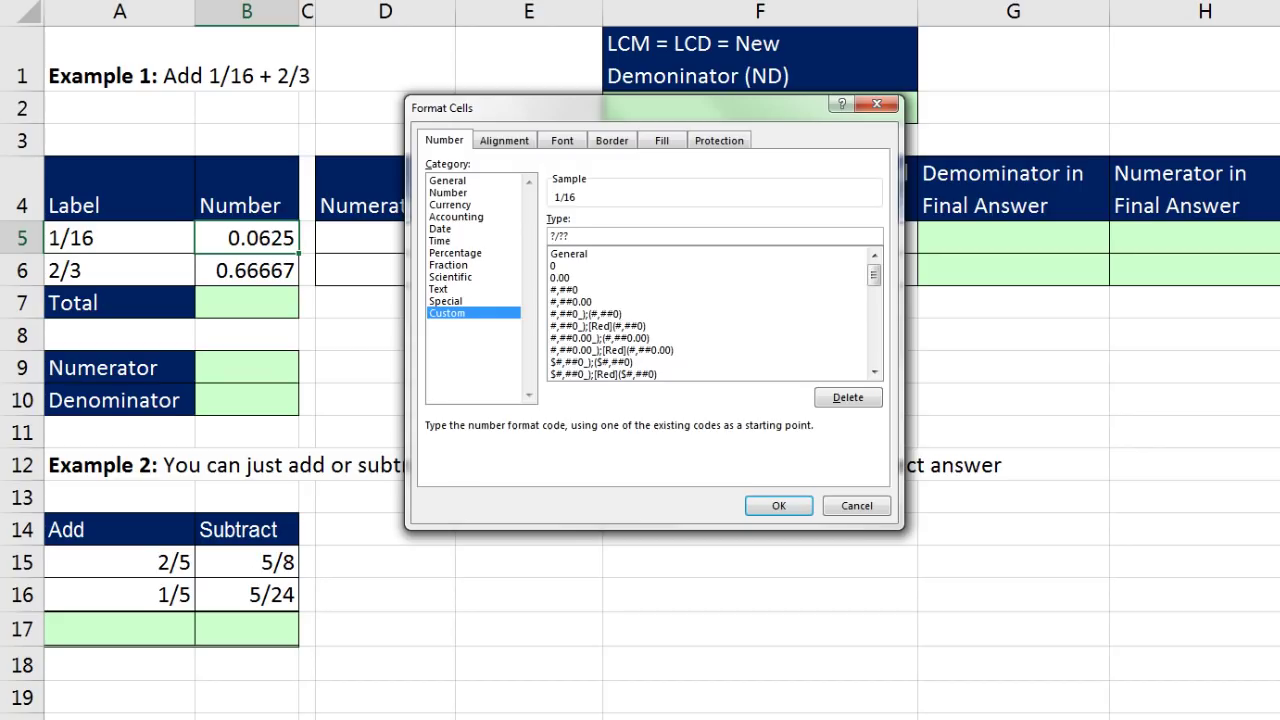
pyautogui.write('/??')
pyautogui.press('Return')
# Apply the custom number format ?/? to cell B6.
pyautogui.press('Down')
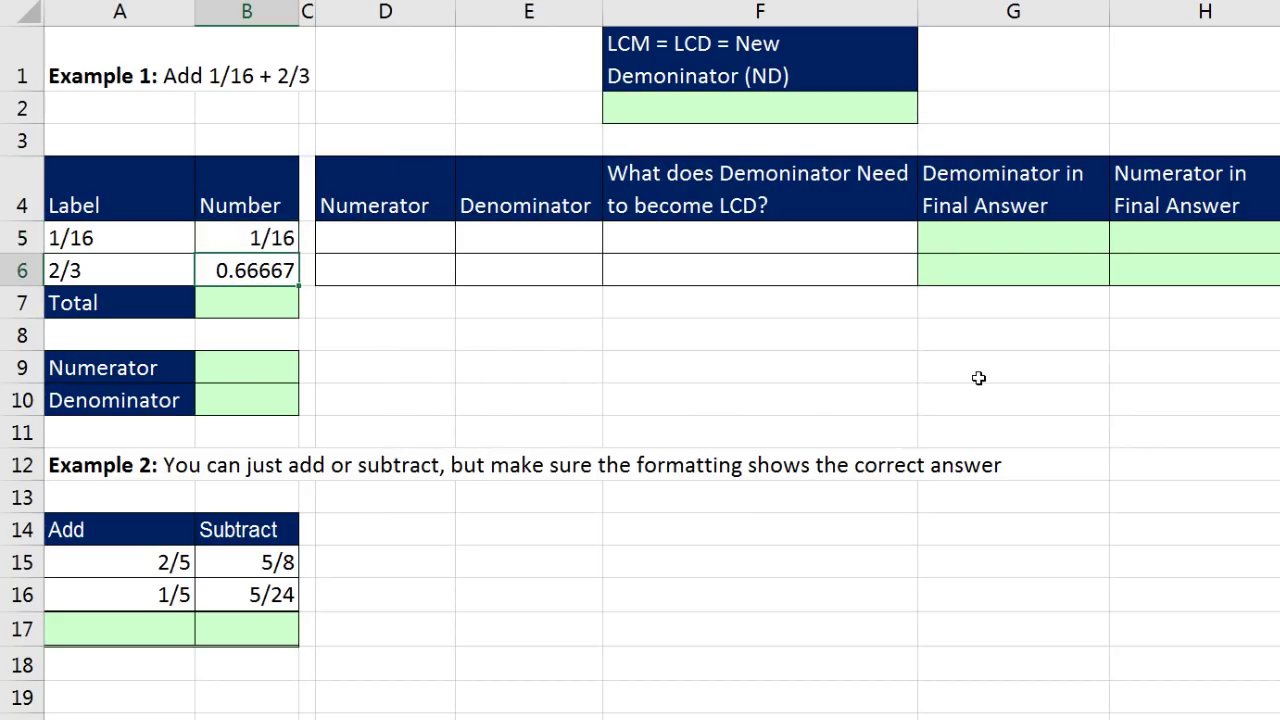
pyautogui.hotkey('ctrl', '1')
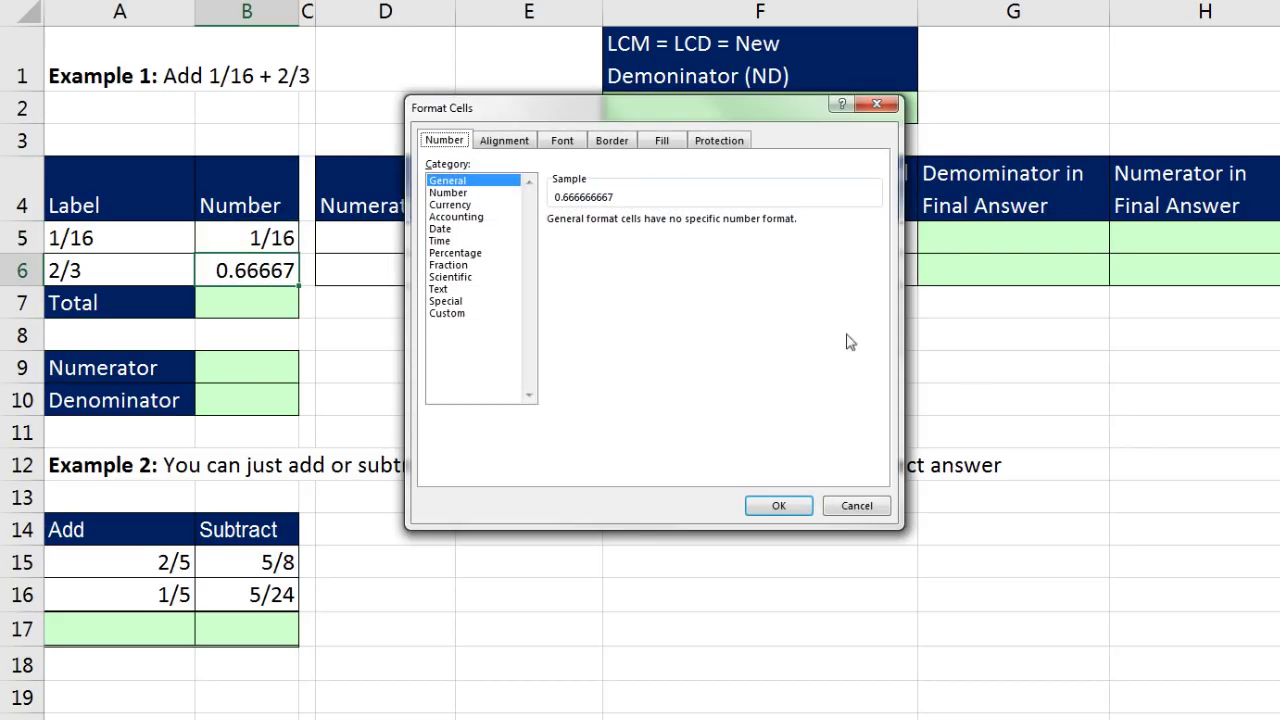
pyautogui.click(462, 313)
pyautogui.moveTo(602, 236); pyautogui.dragTo(515, 222)
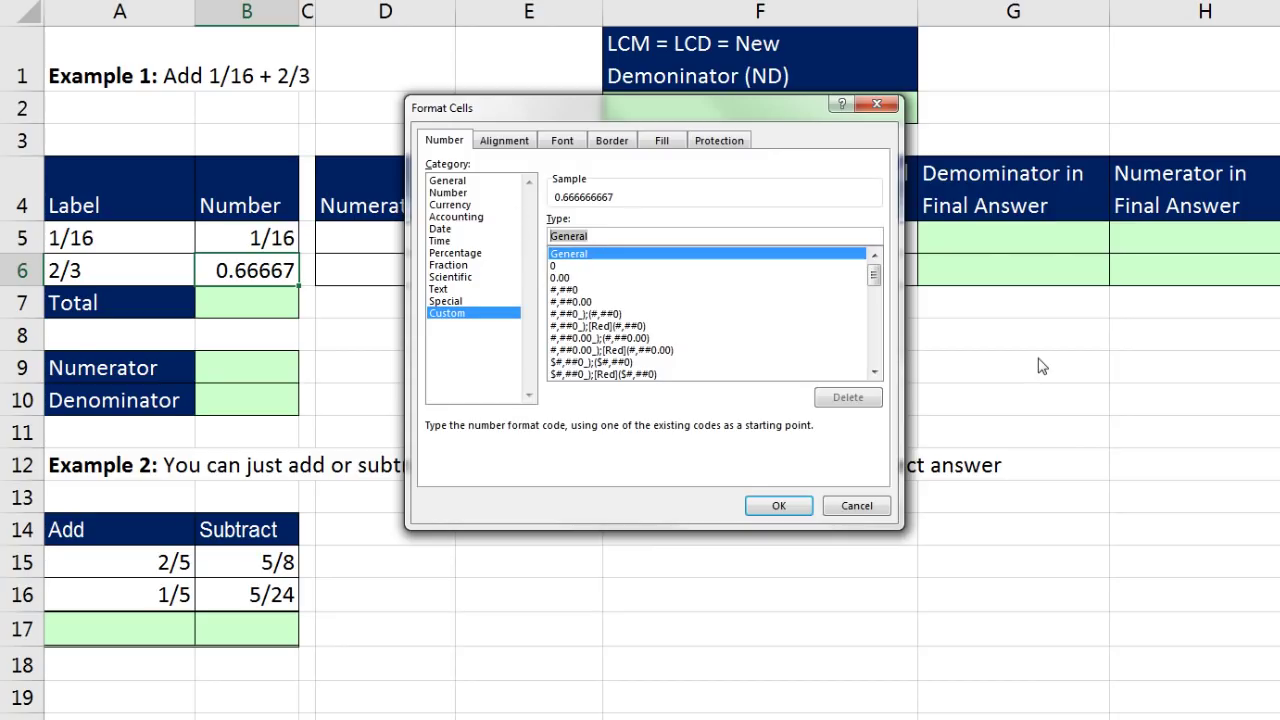
pyautogui.write('?')
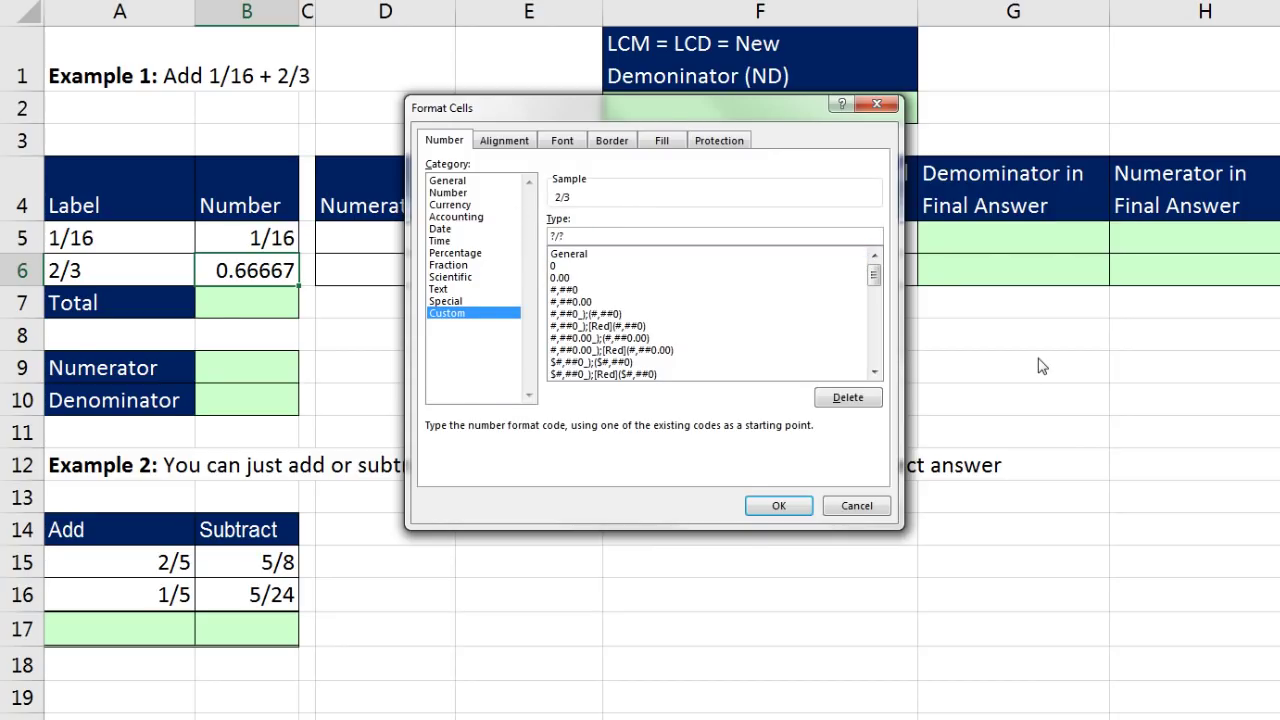
pyautogui.press('Return')
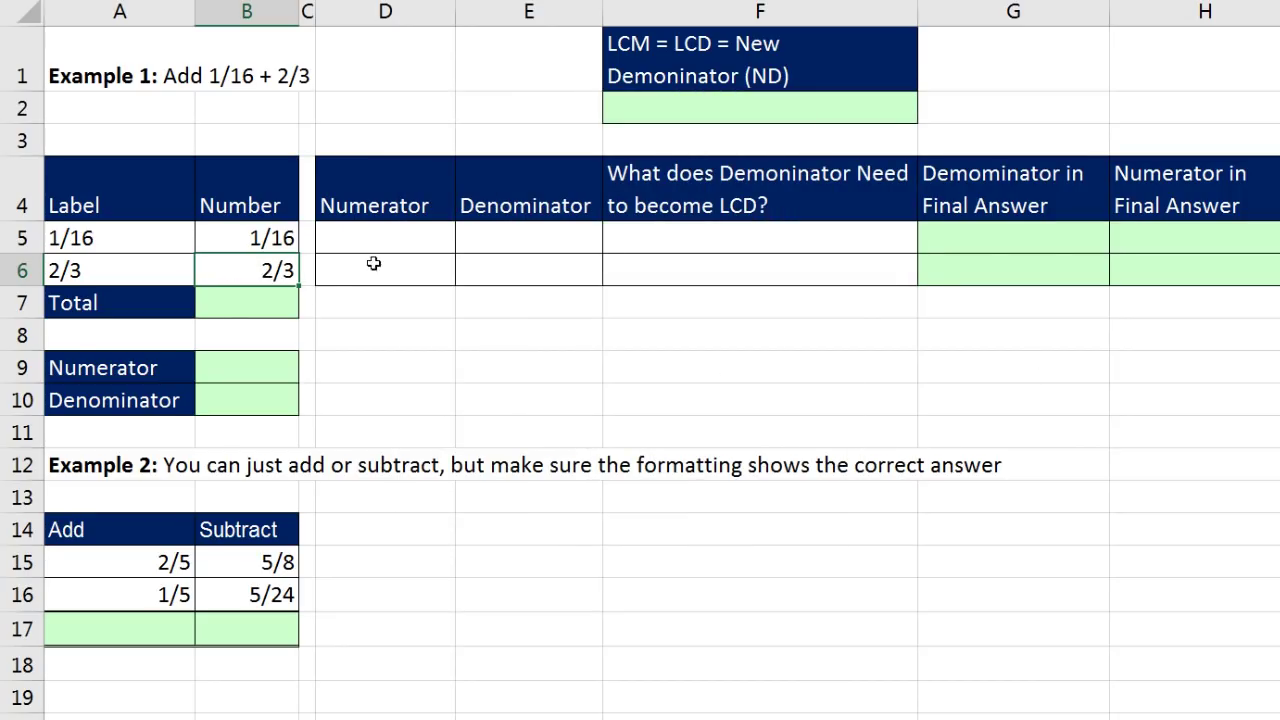
# Total the two fractions B5:B6 with a SUM formula in cell B7.
pyautogui.click(254, 308)
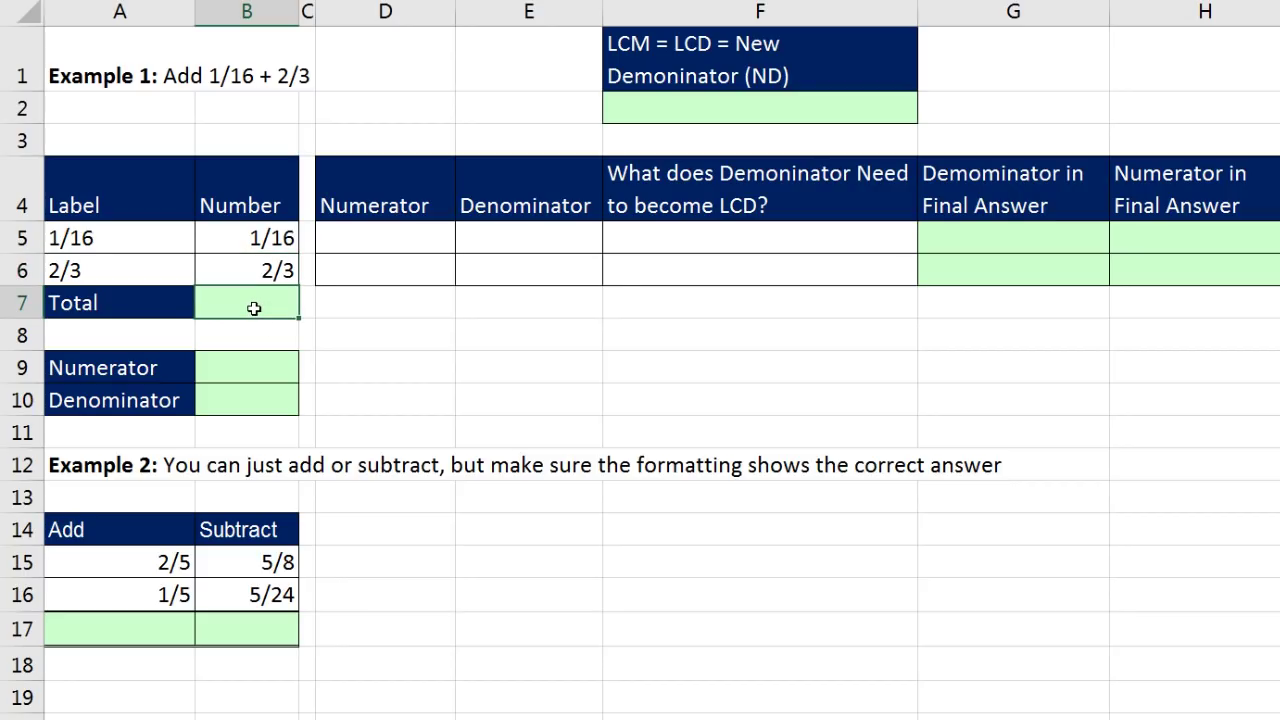
pyautogui.hotkey('alt', '=')
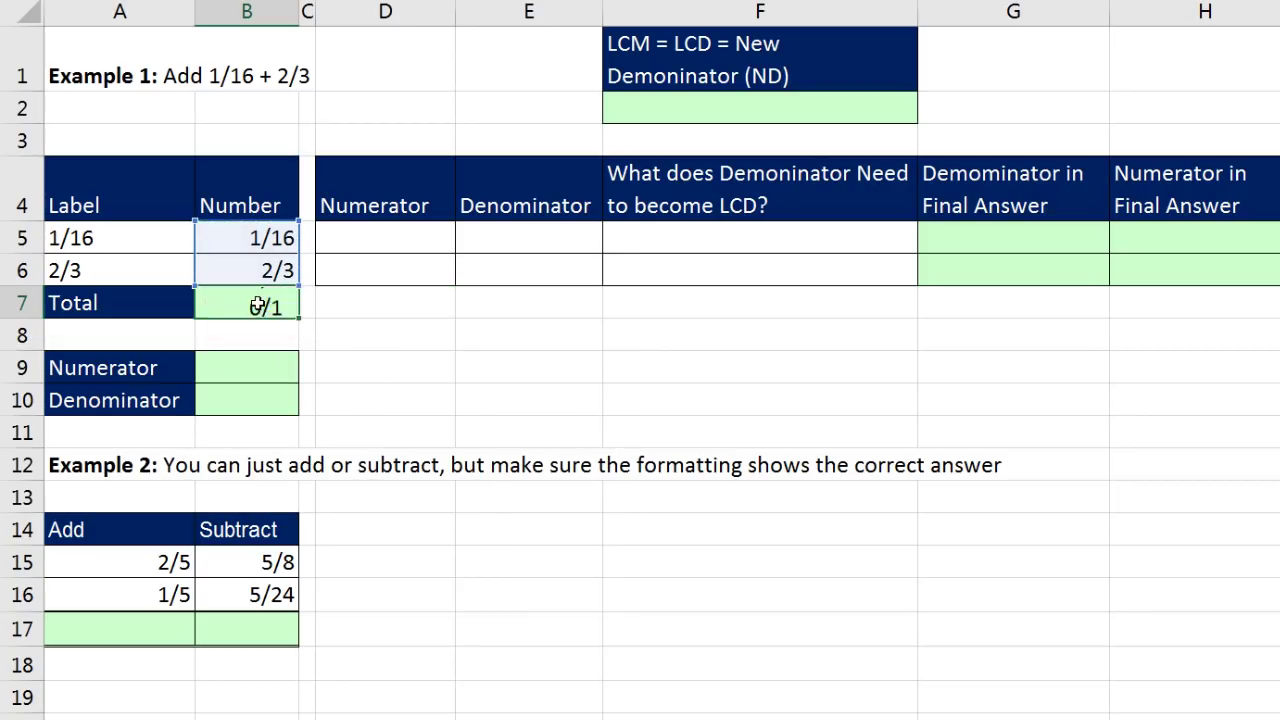
pyautogui.press('Return')
pyautogui.click(257, 302)
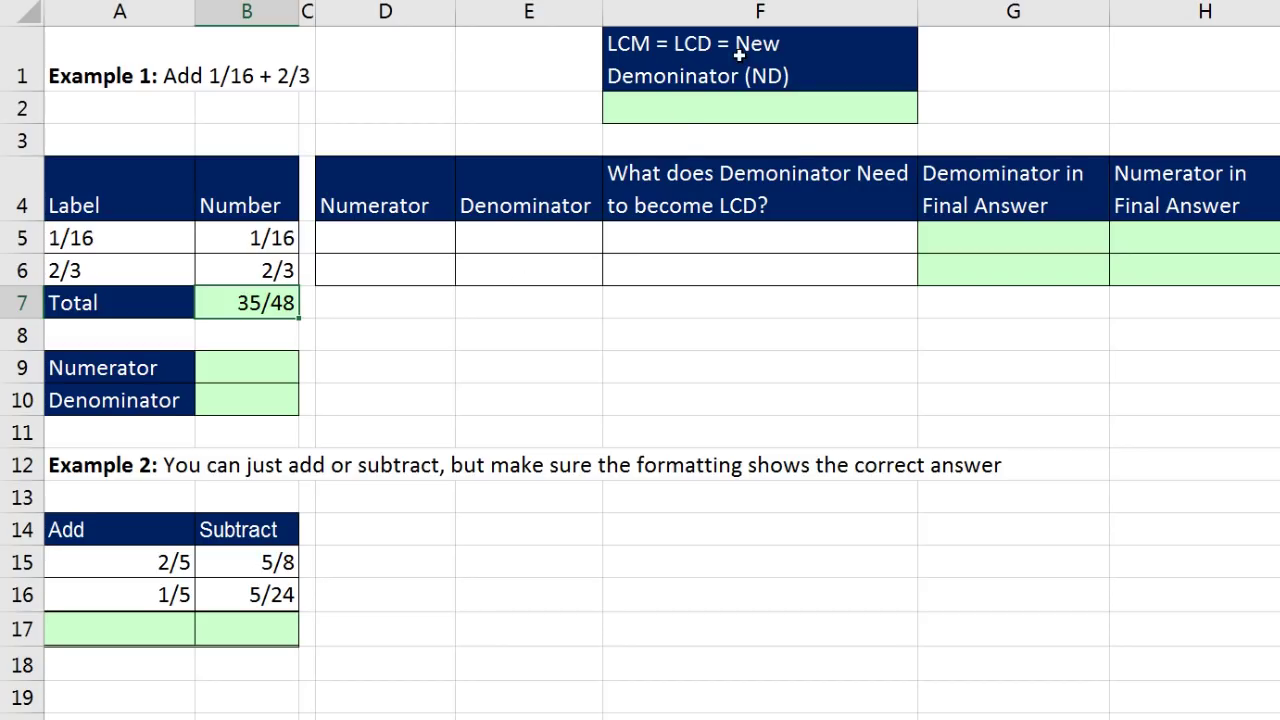
# Enter the numerators 1 and 2 in cells D5 and D6.
pyautogui.click(389, 240)
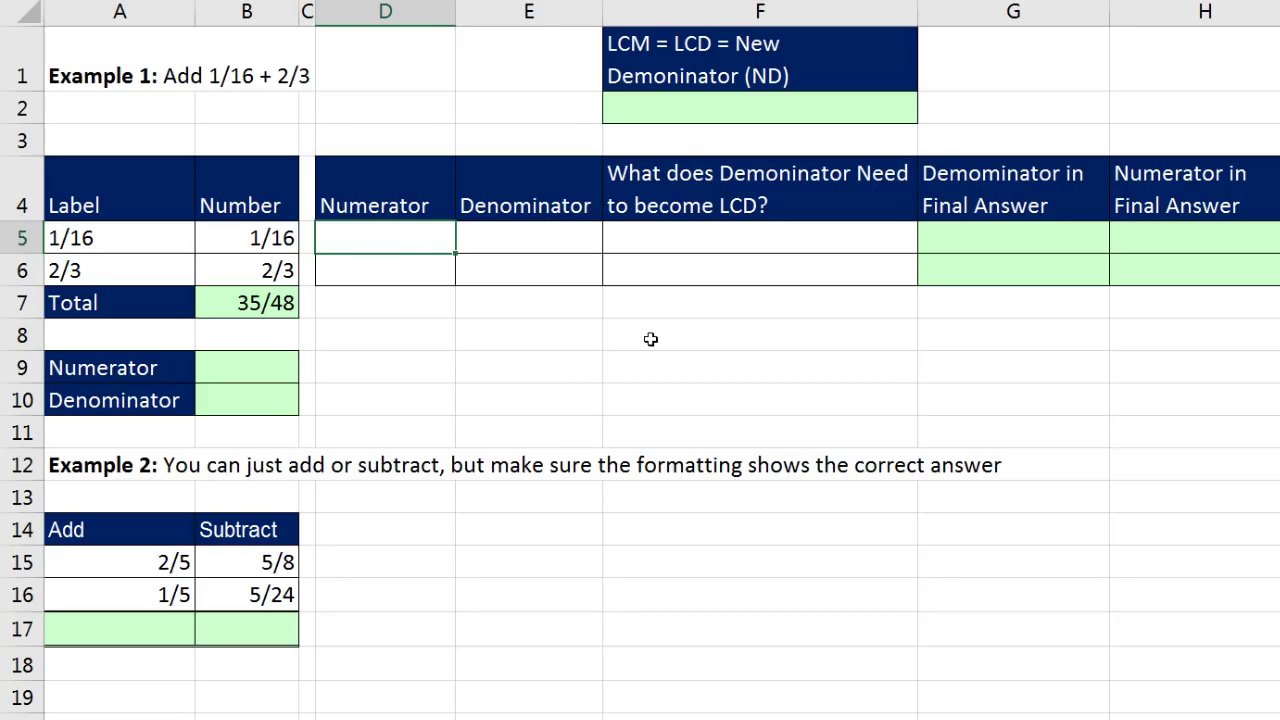
pyautogui.write('1')
pyautogui.press('Return')
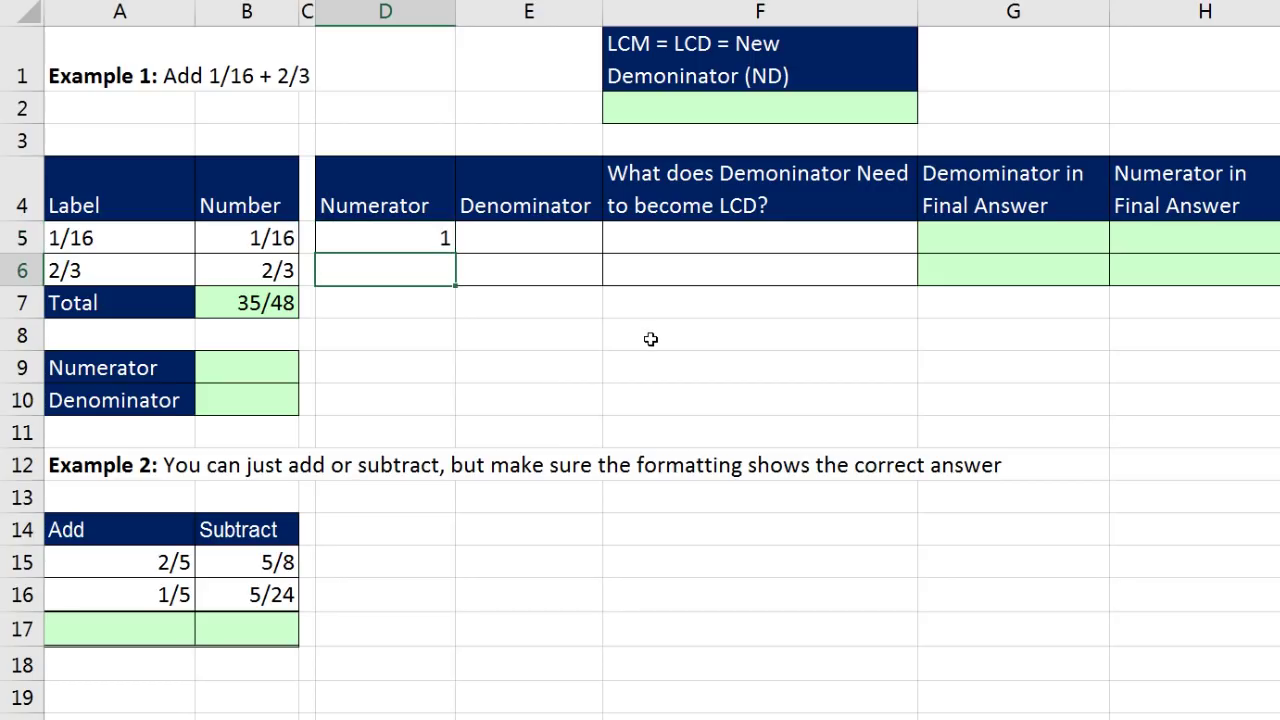
pyautogui.write('2')
pyautogui.press('Return')
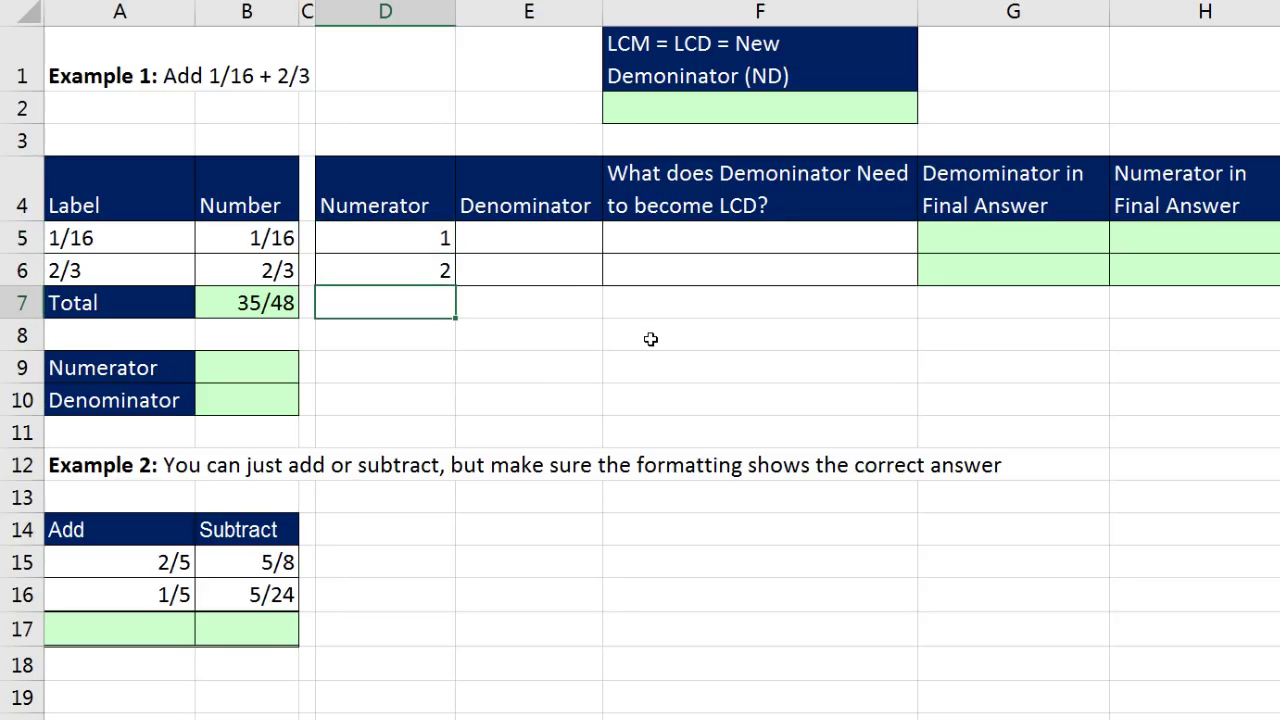
# Enter the denominators 16 and 3 in cells E5 and E6.
pyautogui.click(511, 240)
pyautogui.write('16')
pyautogui.press('Return')
pyautogui.write('3')
pyautogui.press('Return')
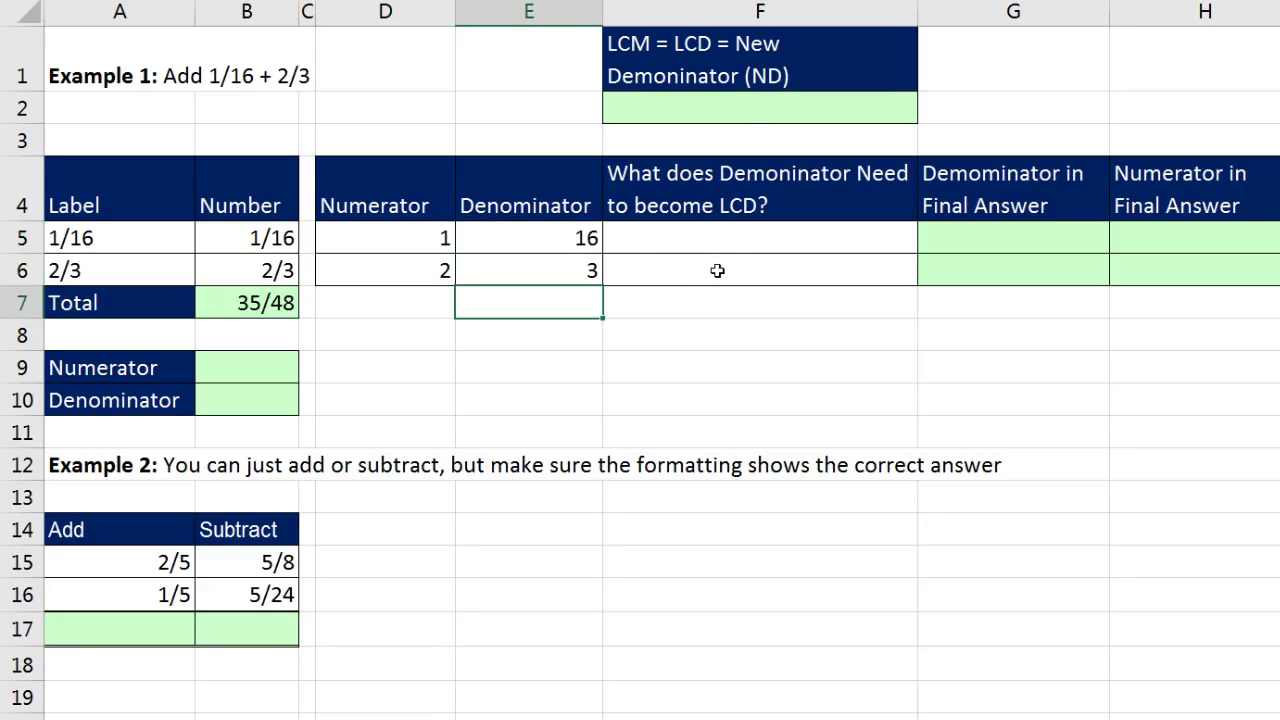
# Calculate the least common multiple of the denominators E5:E6 in cell F2 with the LCM function.
pyautogui.click(755, 105)
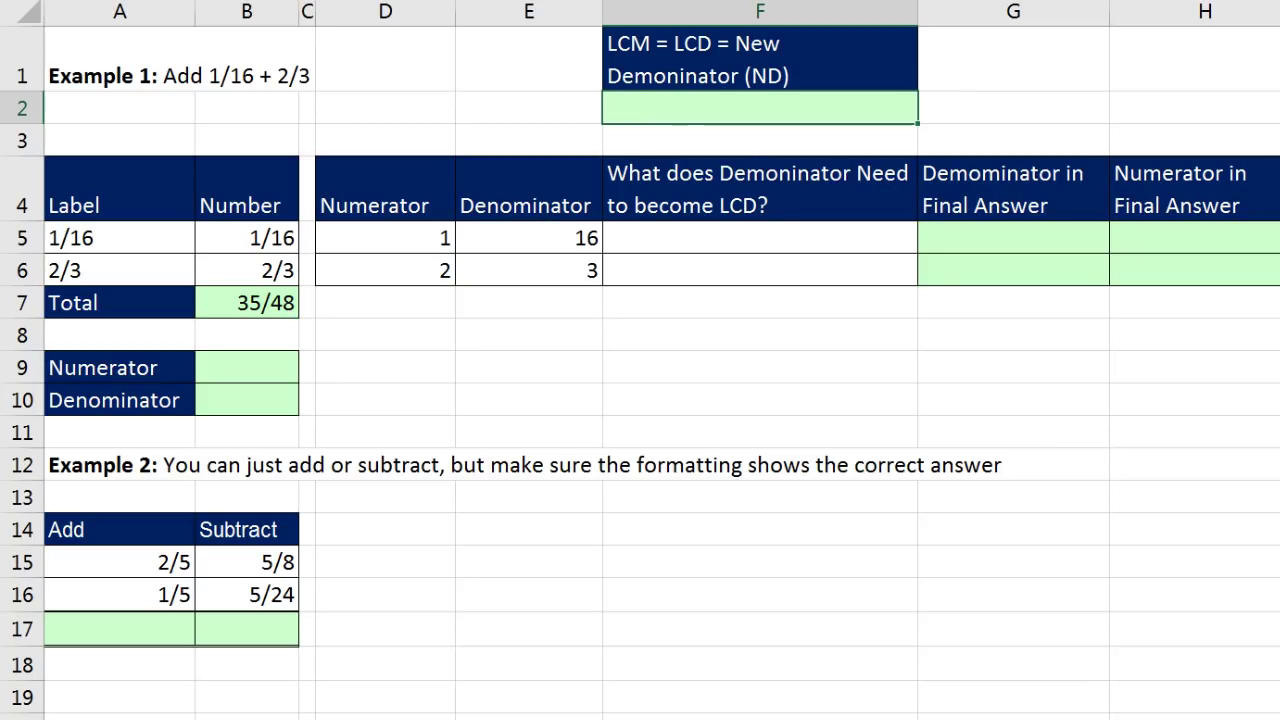
pyautogui.write('=lcm')
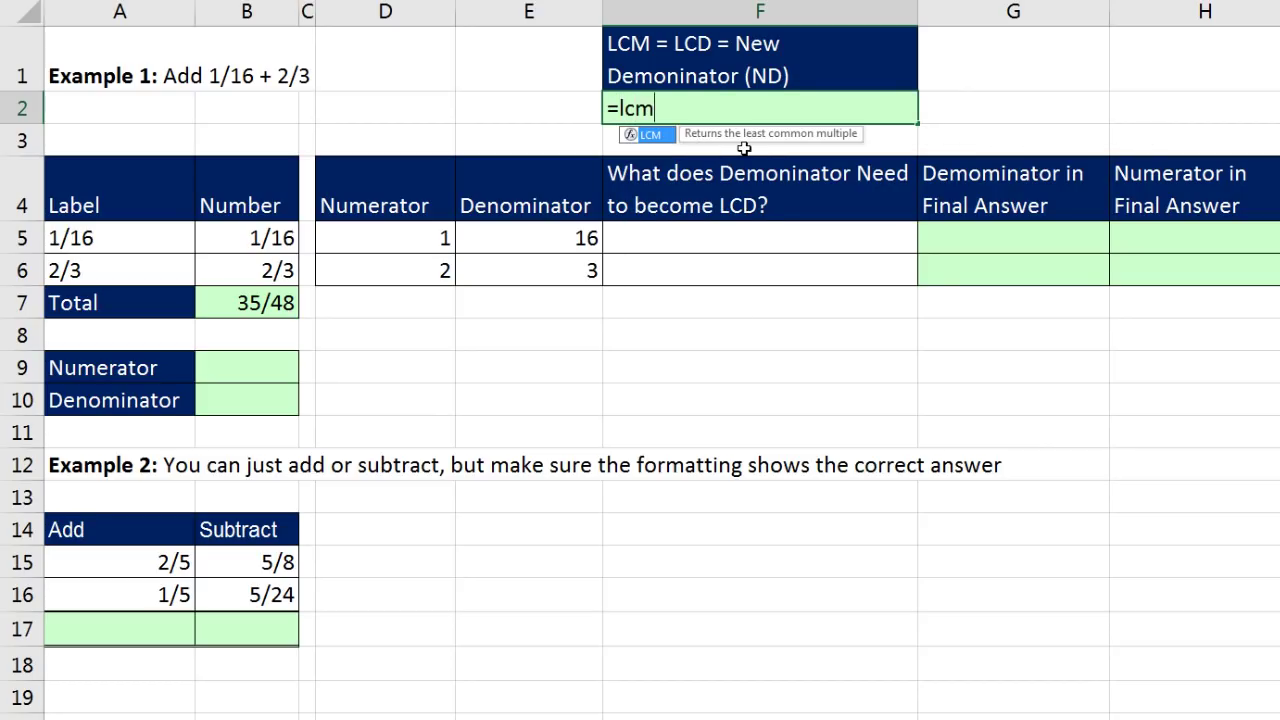
pyautogui.press('Tab')
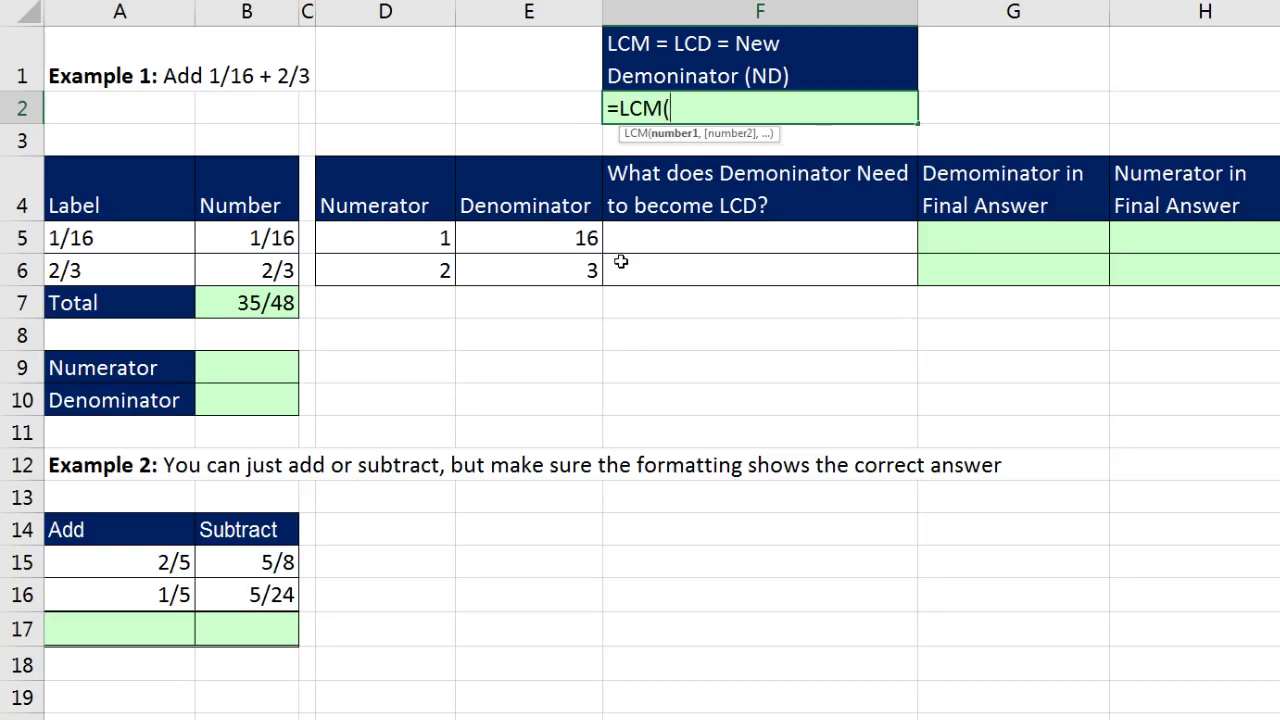
pyautogui.click(562, 241)
pyautogui.moveTo(562, 268); pyautogui.dragTo(562, 268)
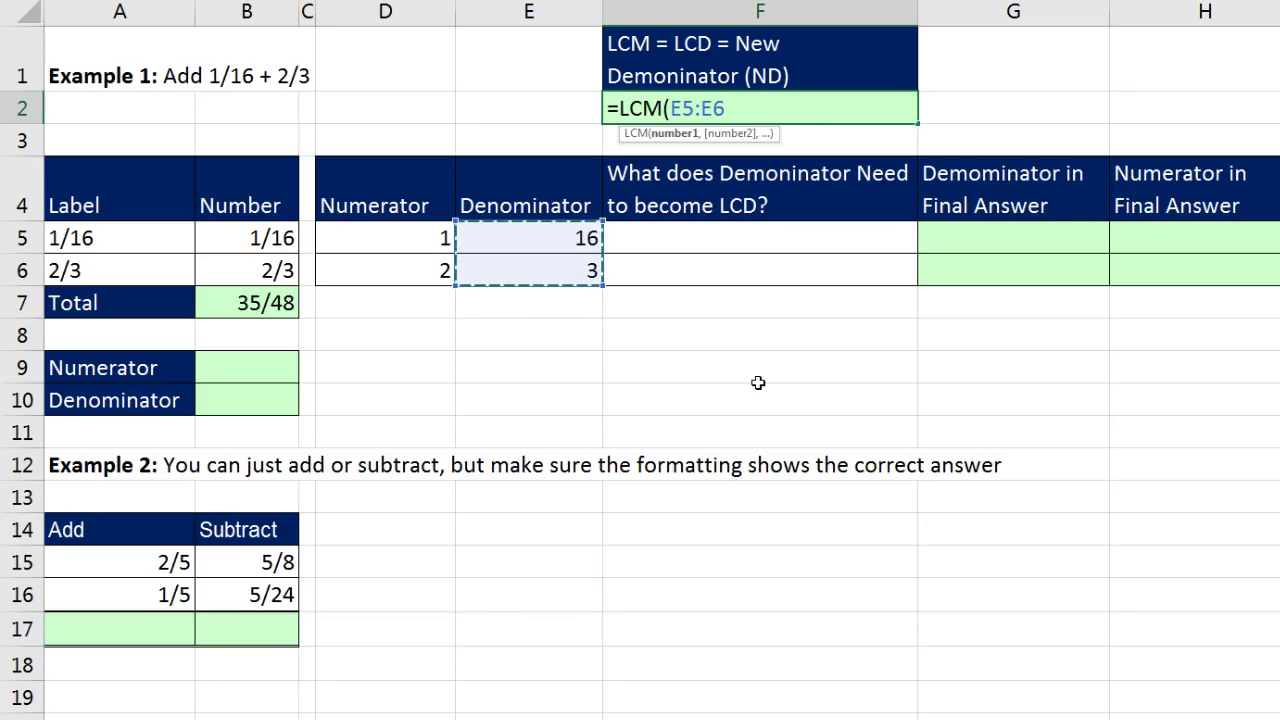
pyautogui.hotkey('ctrl', 'Return')
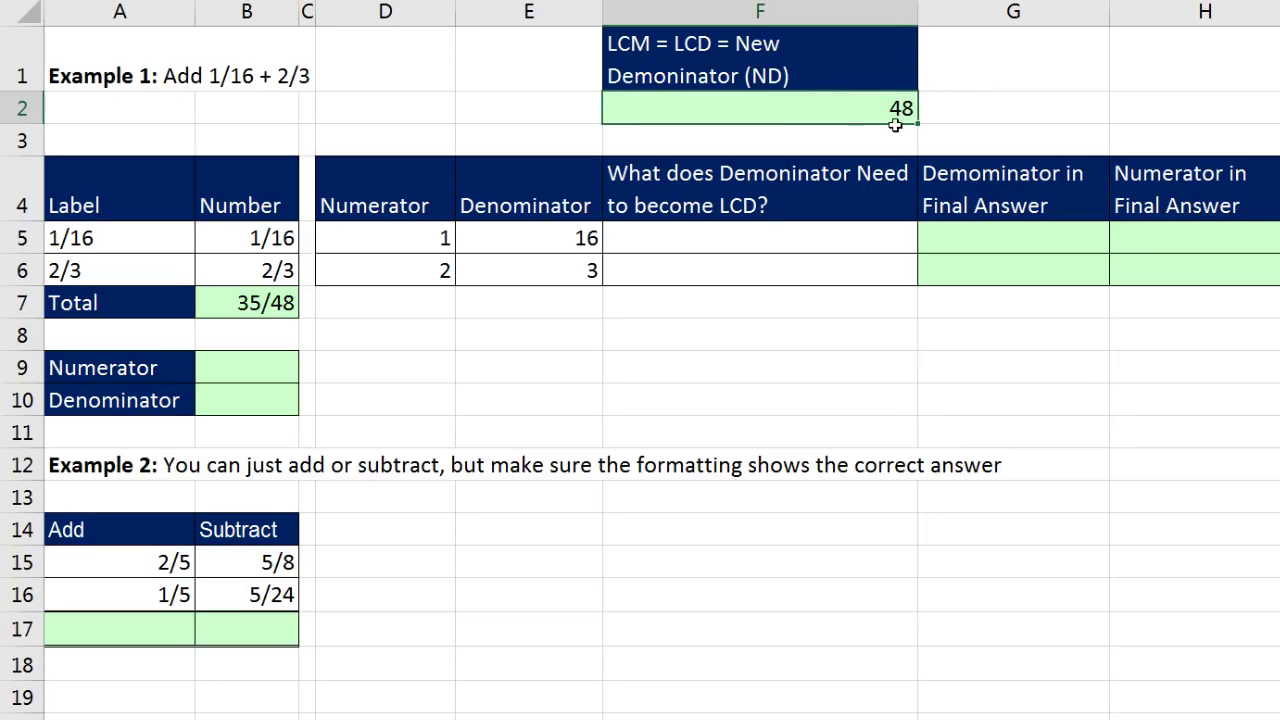
# Enter 3 as the multiplier in F5 and compute the final denominator in G5 with =F5*E5.
pyautogui.click(731, 246)
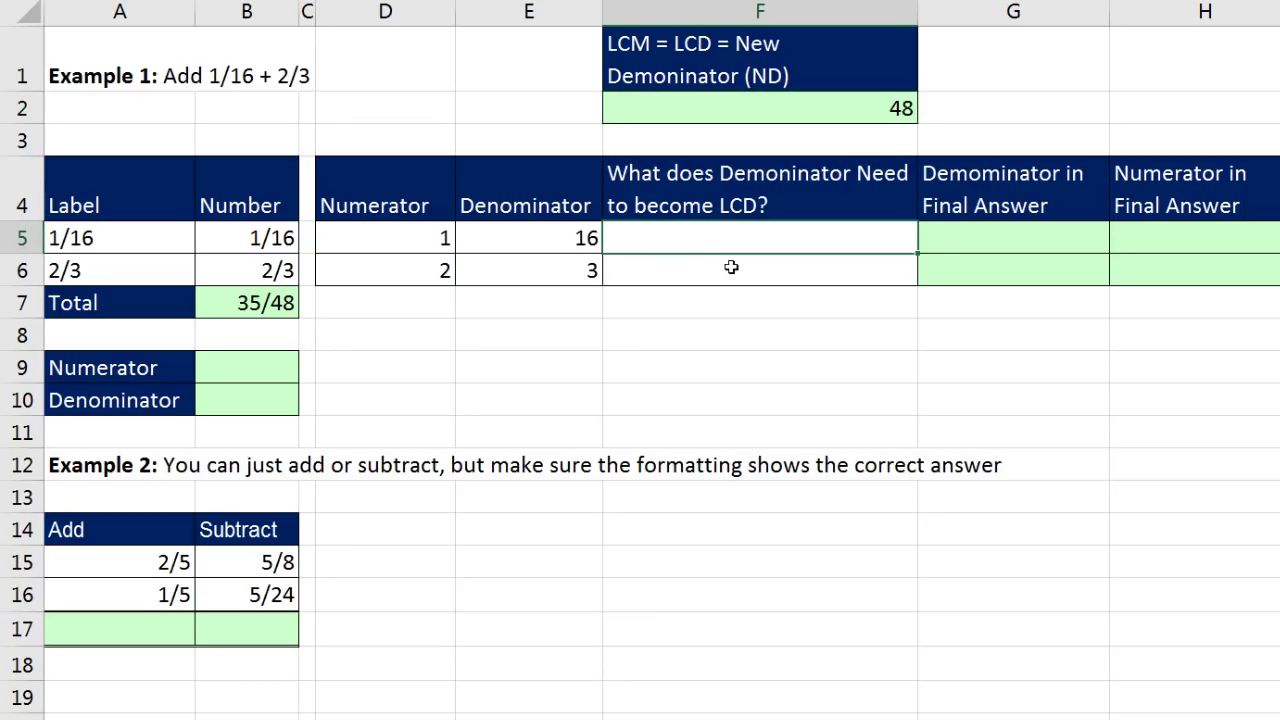
pyautogui.click(585, 238)
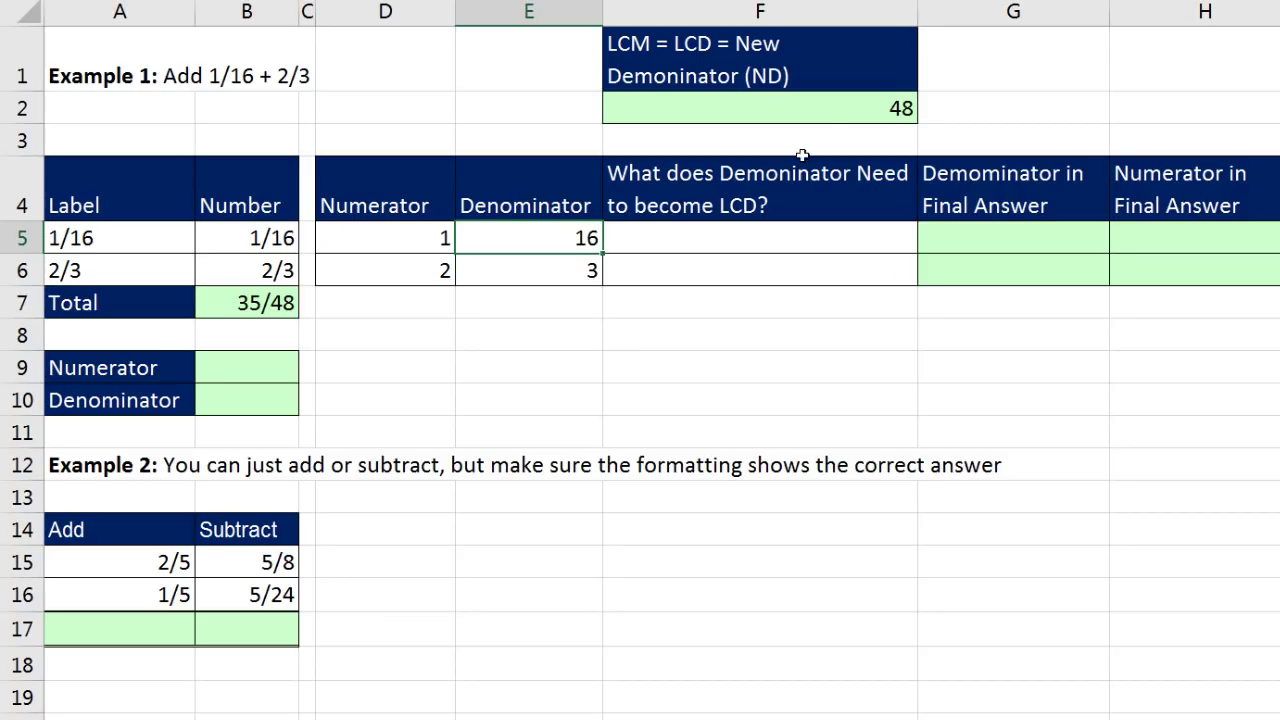
pyautogui.click(710, 240)
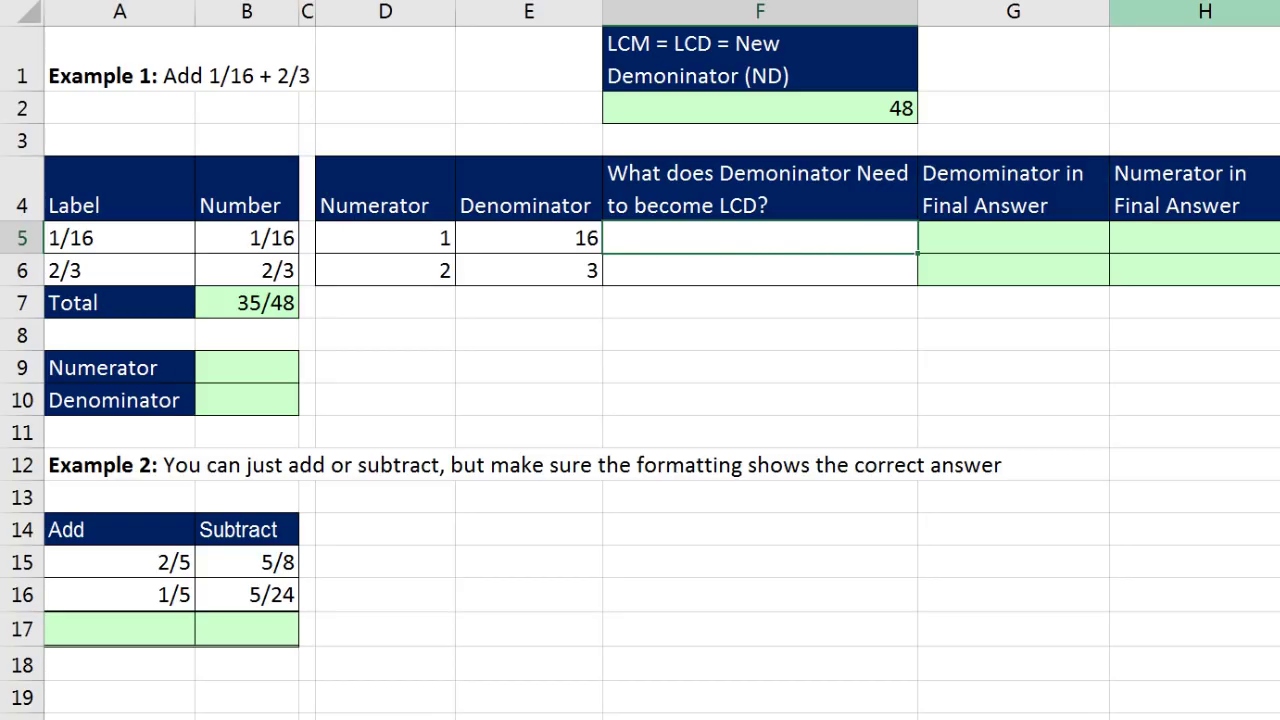
pyautogui.click(1016, 240)
pyautogui.write('=')
pyautogui.press('Left')
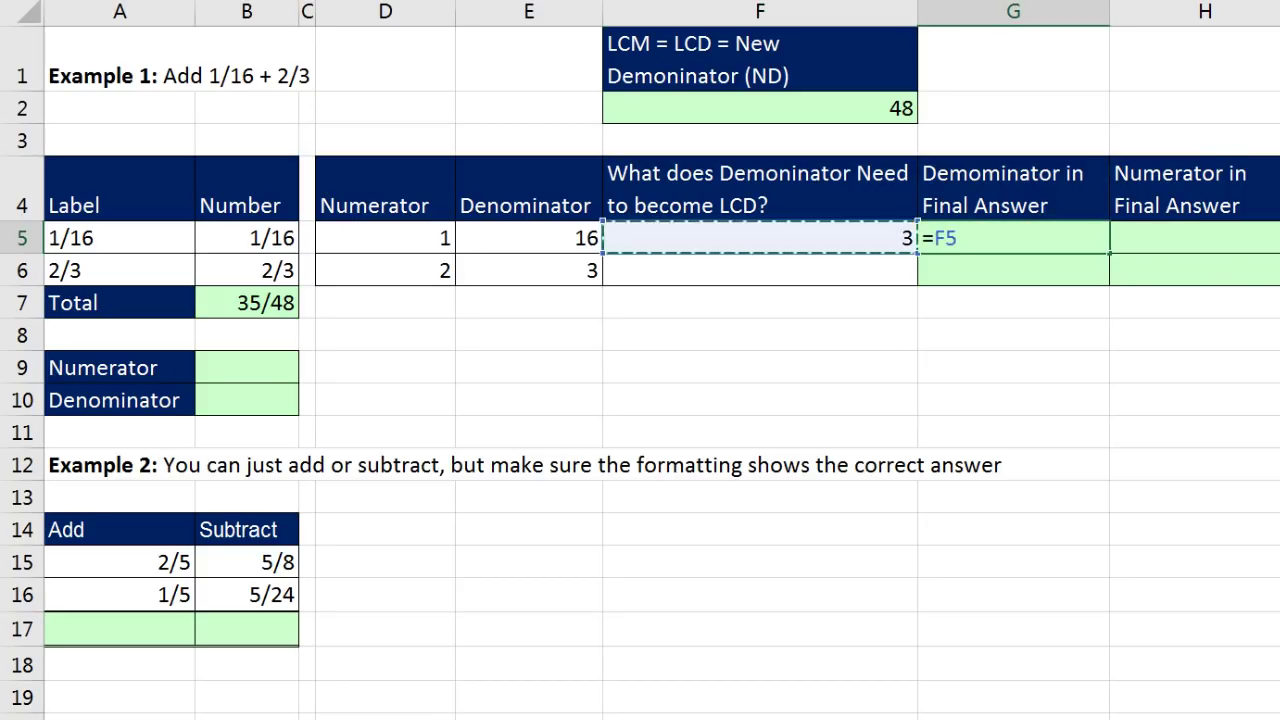
pyautogui.write('*')
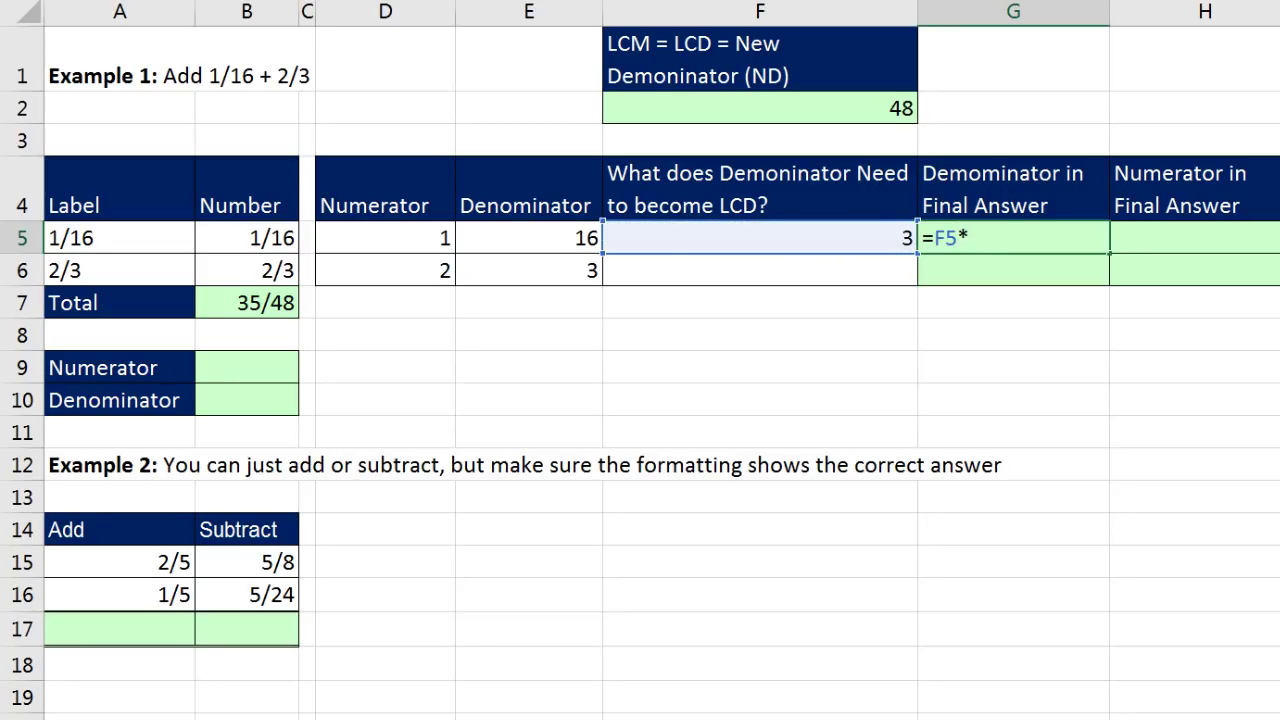
pyautogui.press('Left')
pyautogui.press('Left')
pyautogui.press('Return')
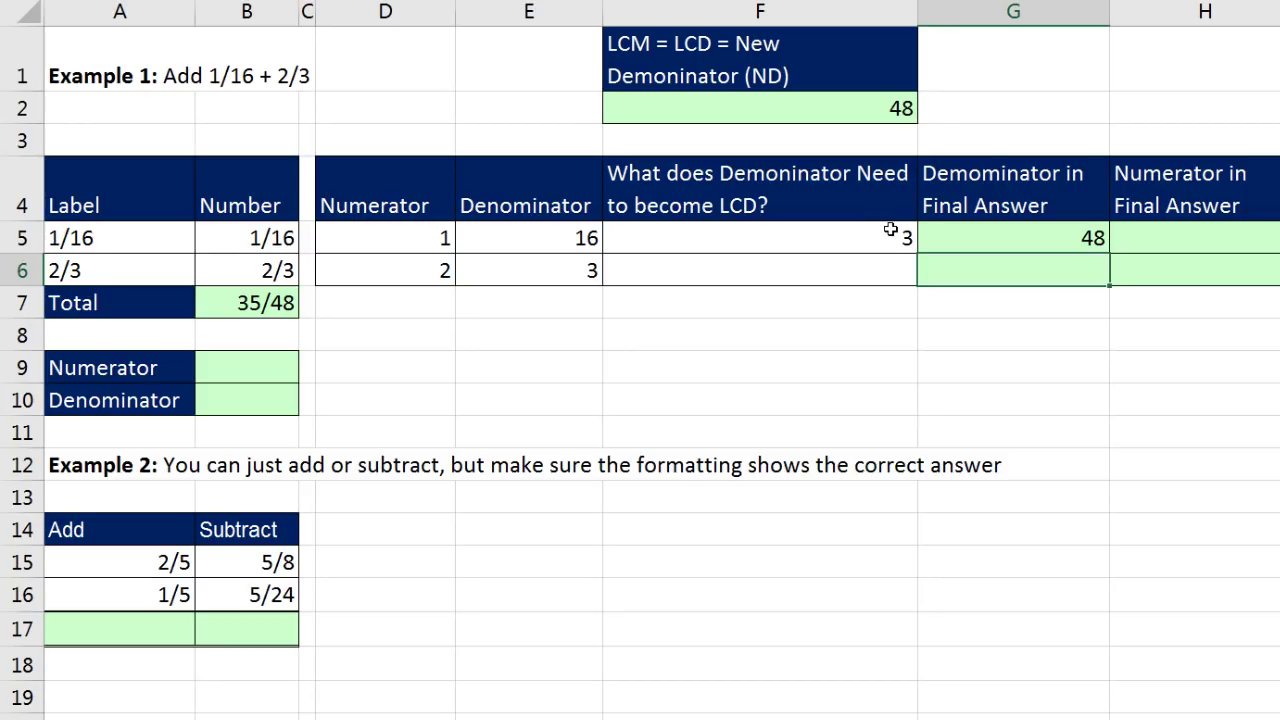
# Enter 16 as the multiplier in F6 and compute the final denominator in G6 with =F6*E6.
pyautogui.click(598, 271)
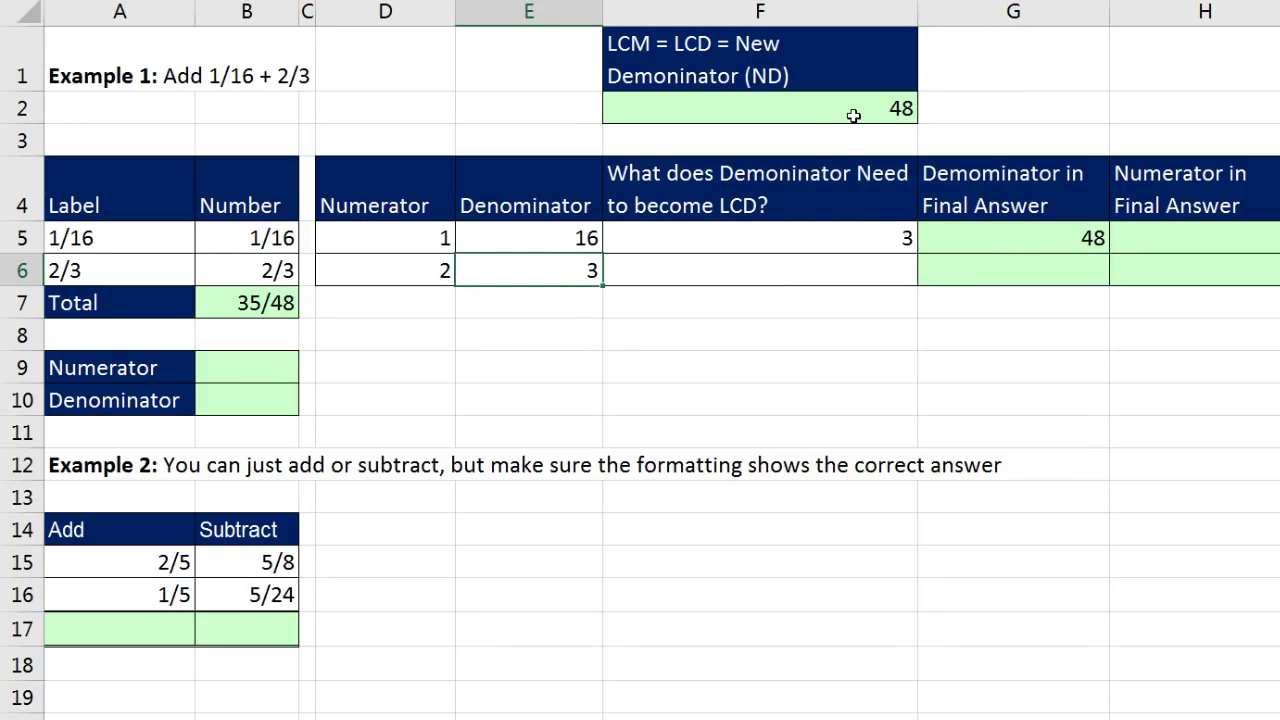
pyautogui.click(834, 268)
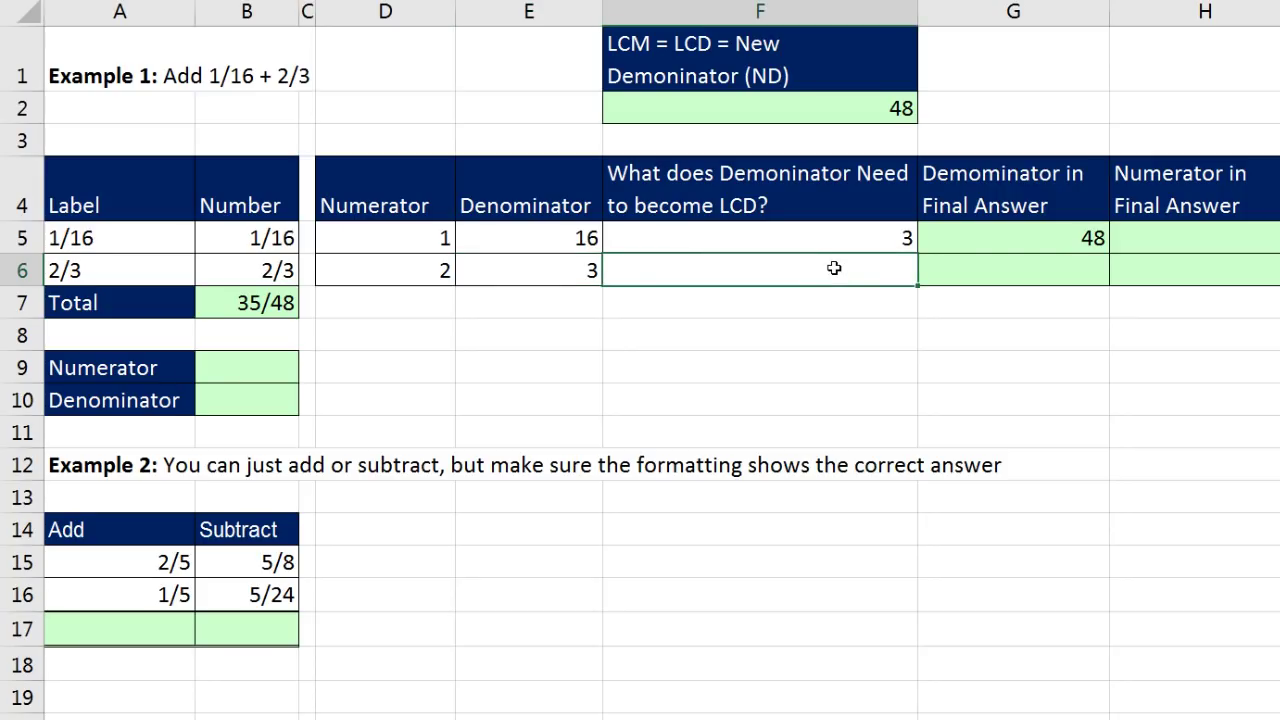
pyautogui.write('16')
pyautogui.press('Tab')
pyautogui.write('=')
pyautogui.click(834, 268)
pyautogui.write('*')
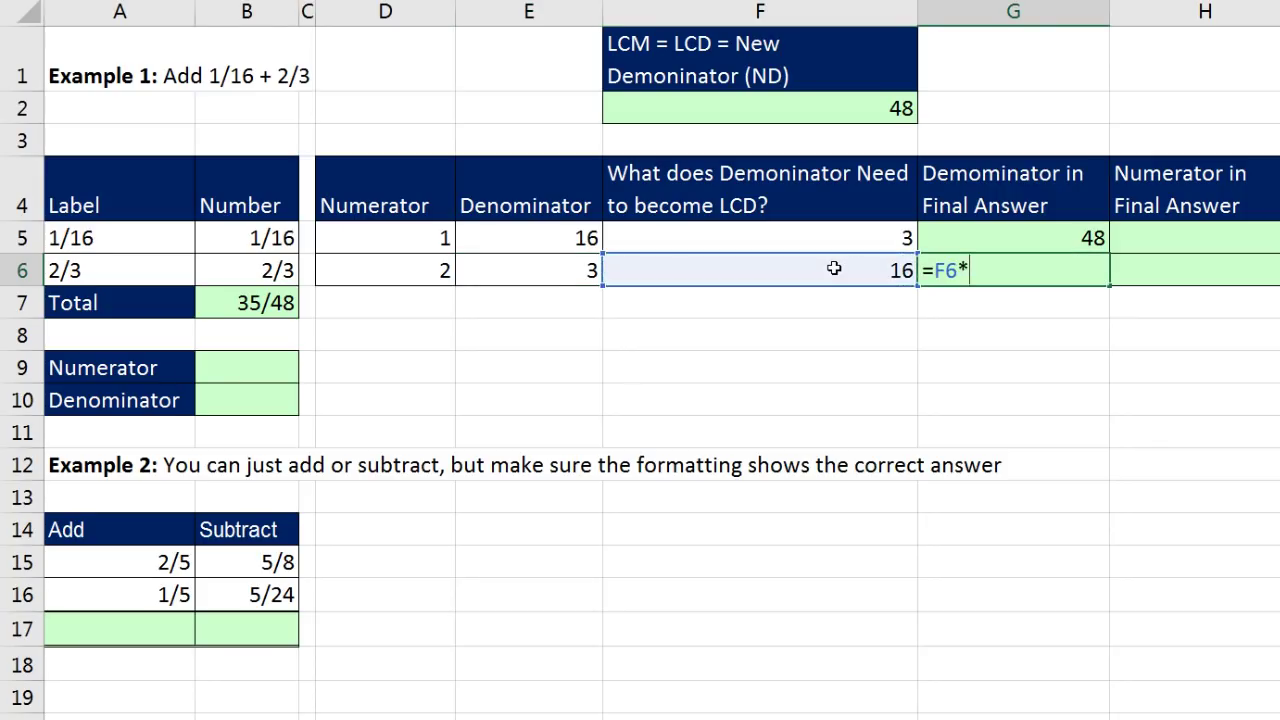
pyautogui.press('Left')
pyautogui.press('Left')
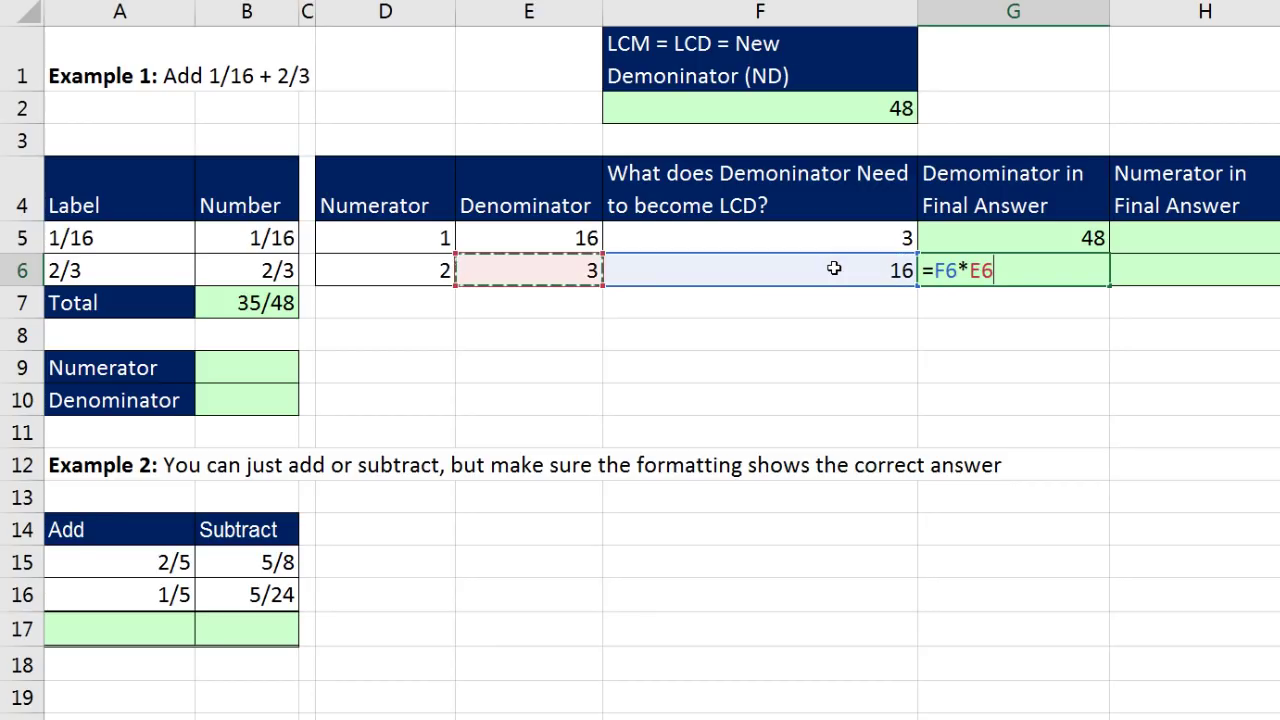
pyautogui.press('Return')
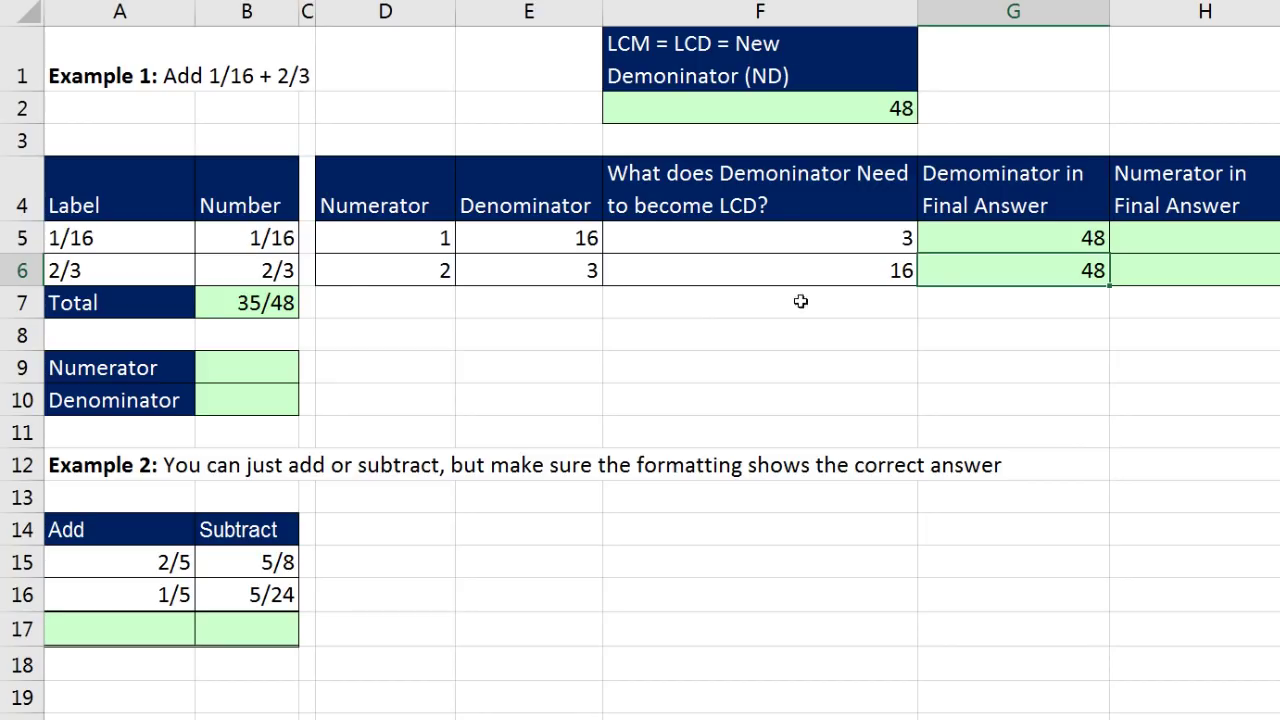
# Link the answer's denominator in B10 to the least common denominator with =F2.
pyautogui.click(883, 109)
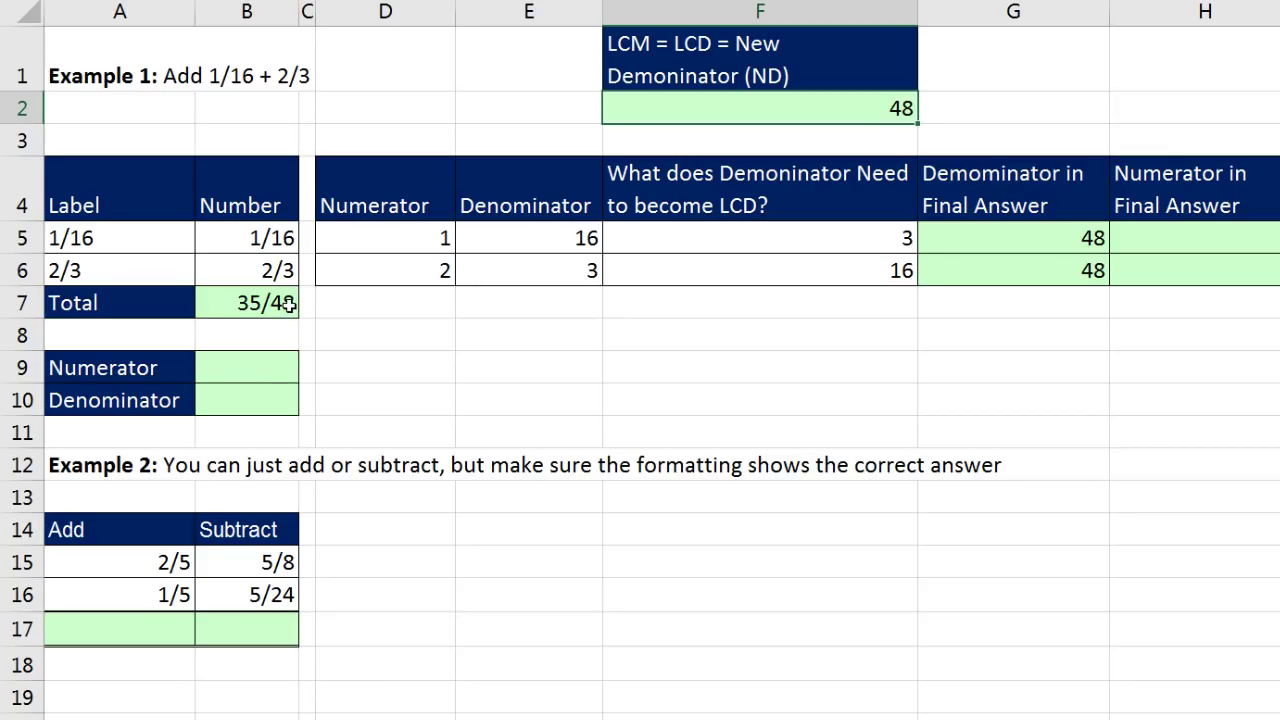
pyautogui.click(255, 400)
pyautogui.write('=')
pyautogui.click(869, 103)
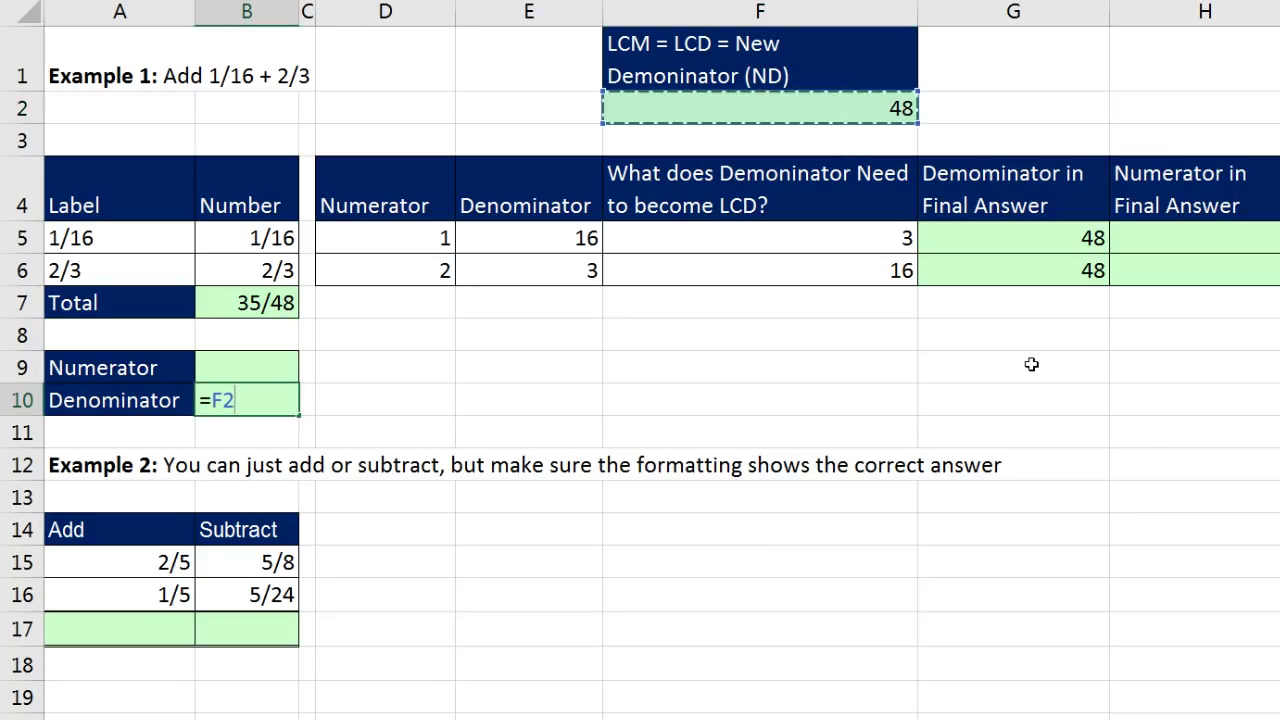
pyautogui.press('Return')
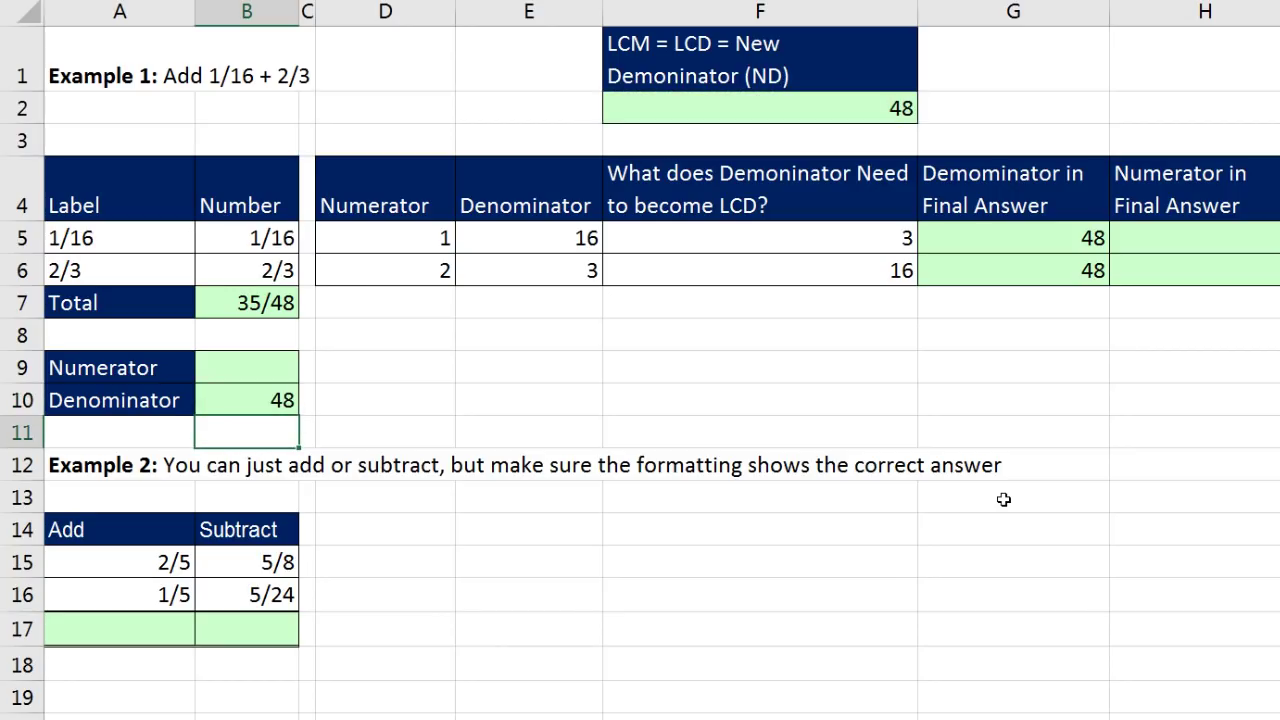
# Compute the final-answer numerator in H5 with =F5*D5 and copy the formula down to H6.
pyautogui.click(1135, 242)
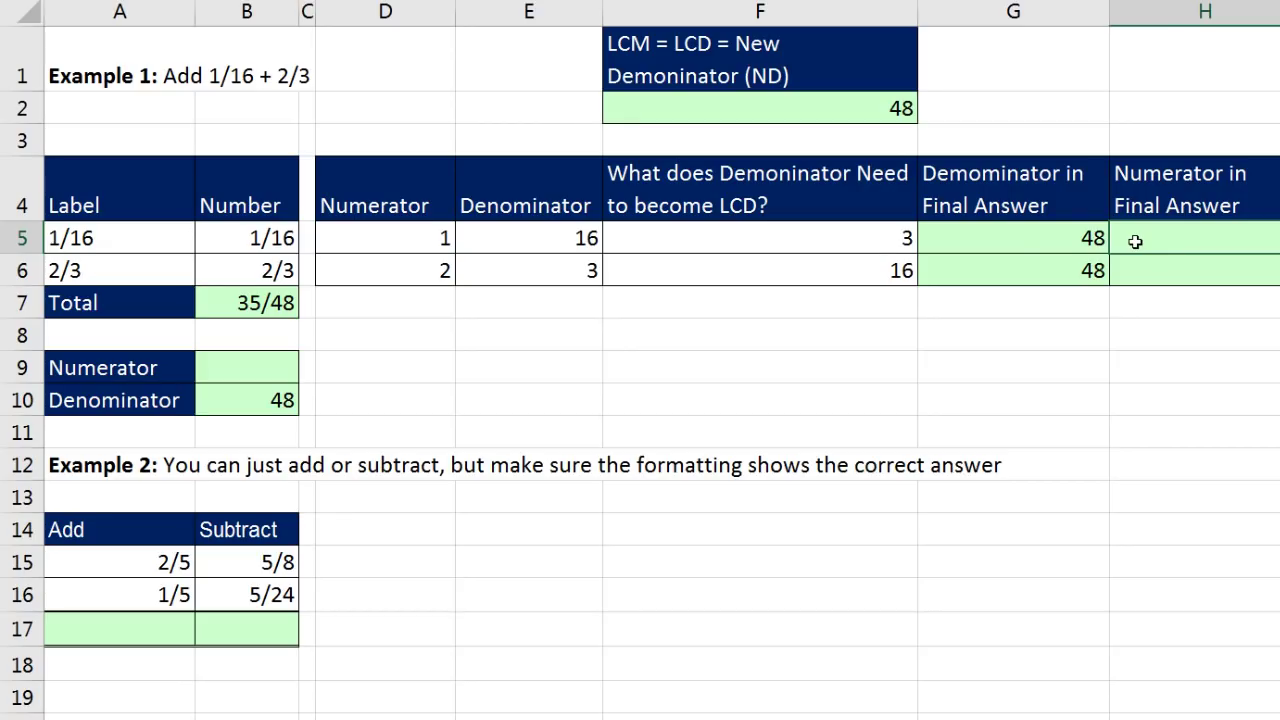
pyautogui.click(871, 243)
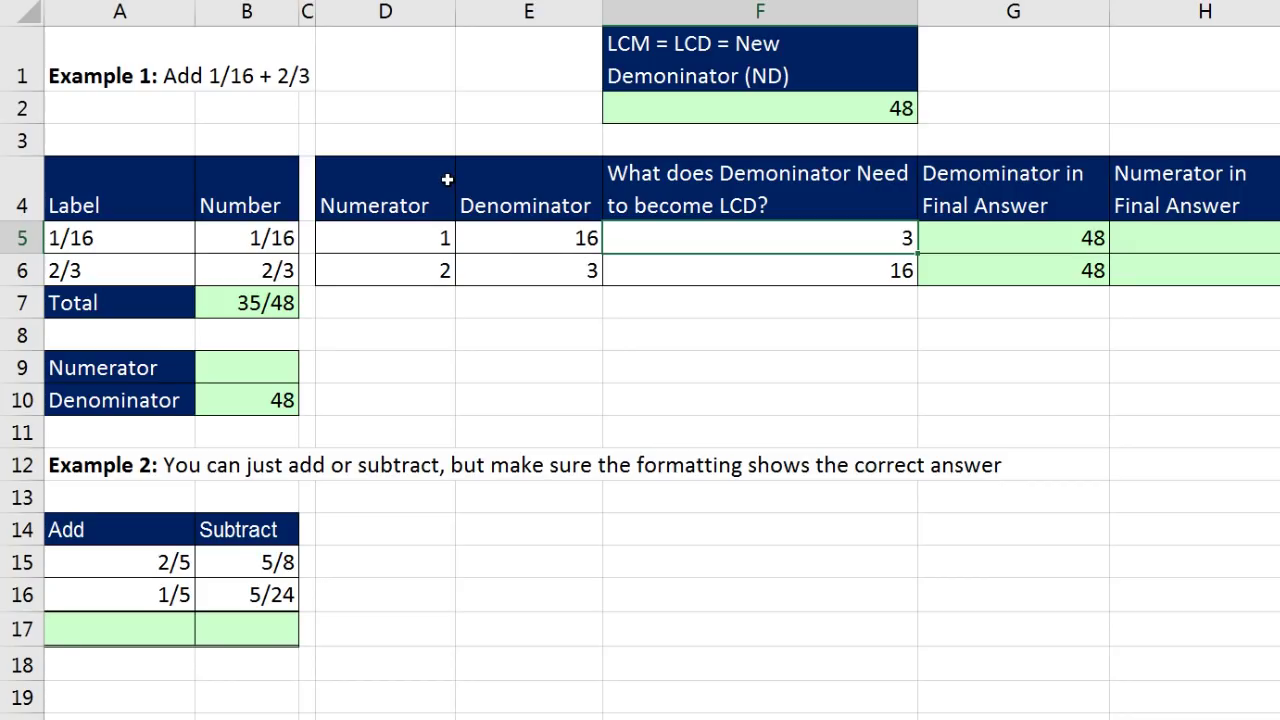
pyautogui.click(429, 272)
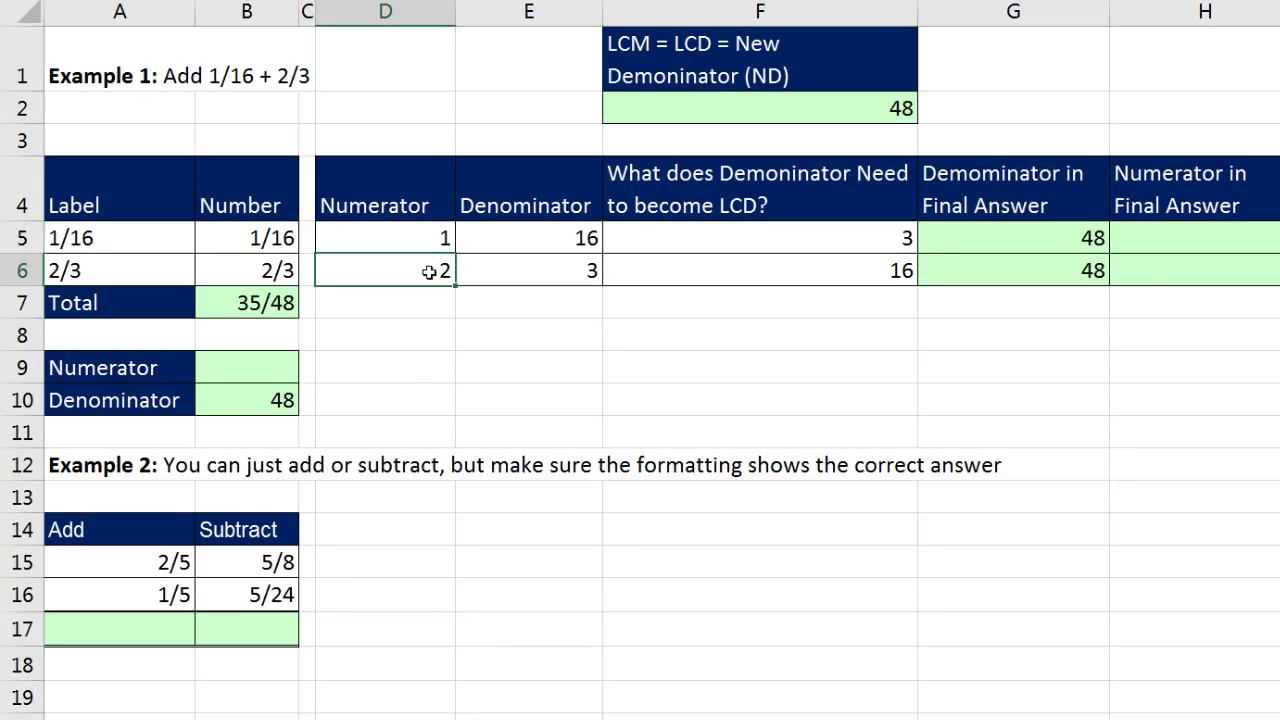
pyautogui.click(857, 277)
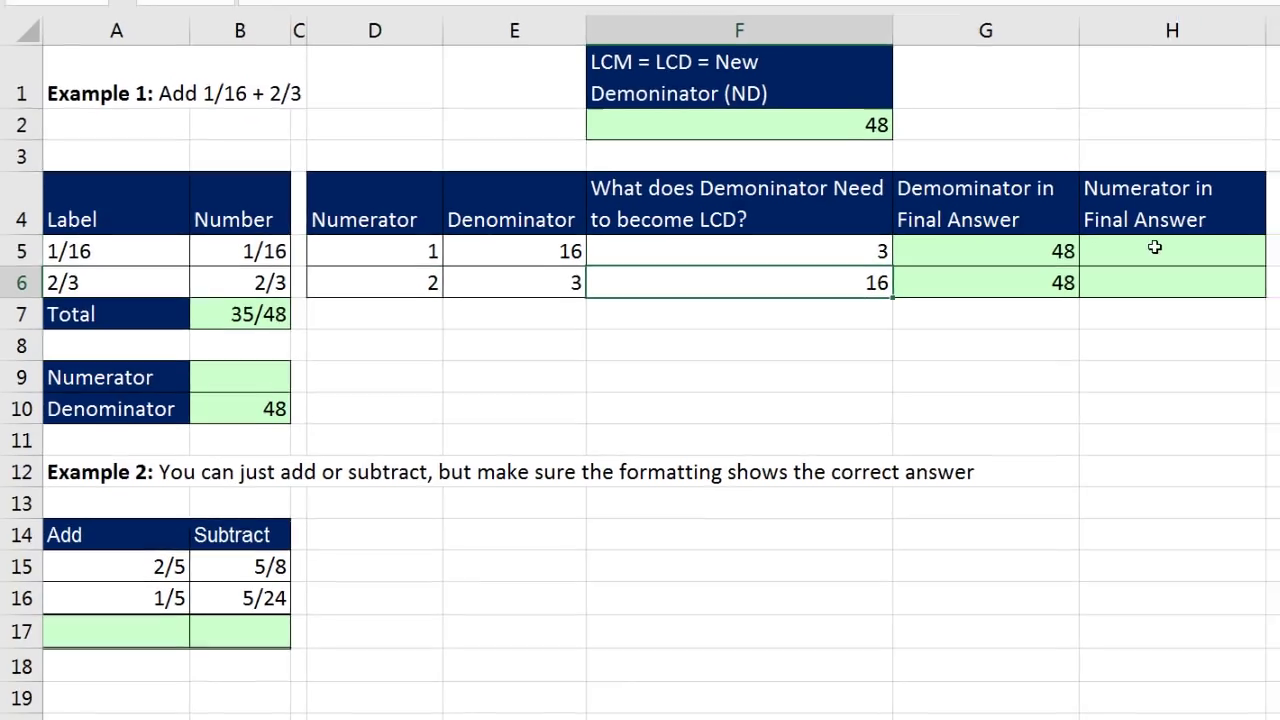
pyautogui.click(1155, 247)
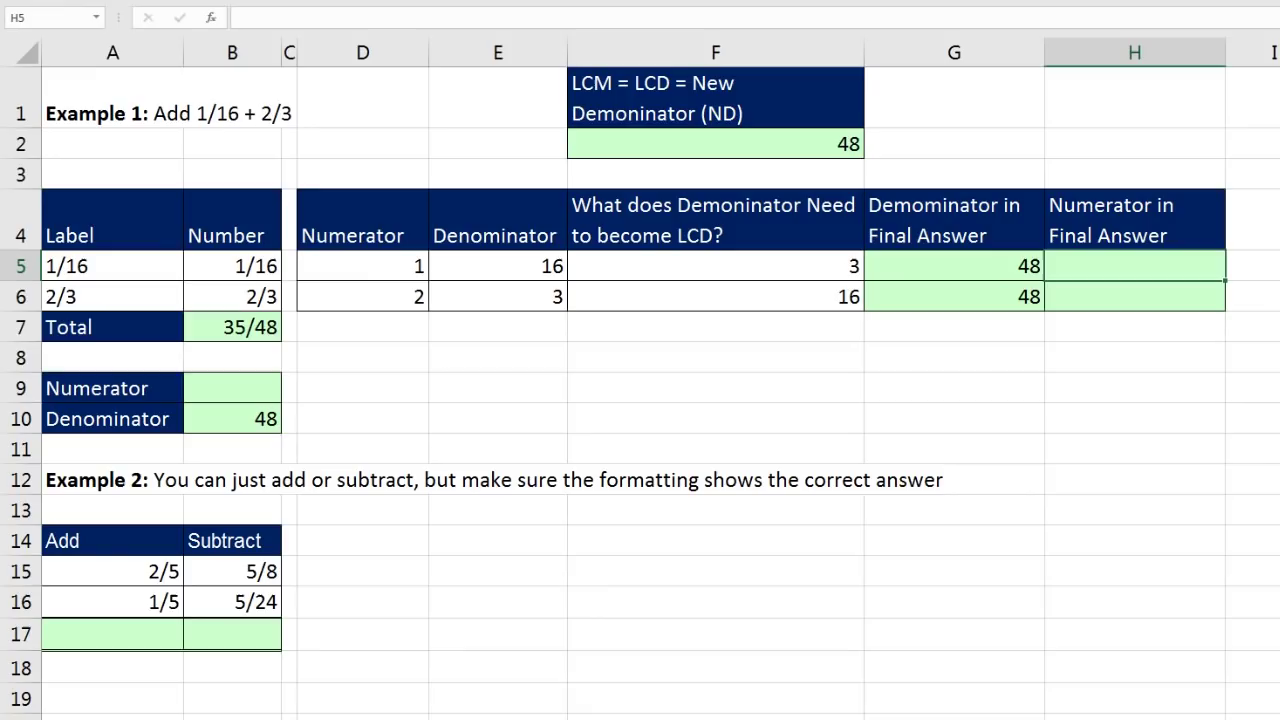
pyautogui.write('=')
pyautogui.press('Left')
pyautogui.press('Left')
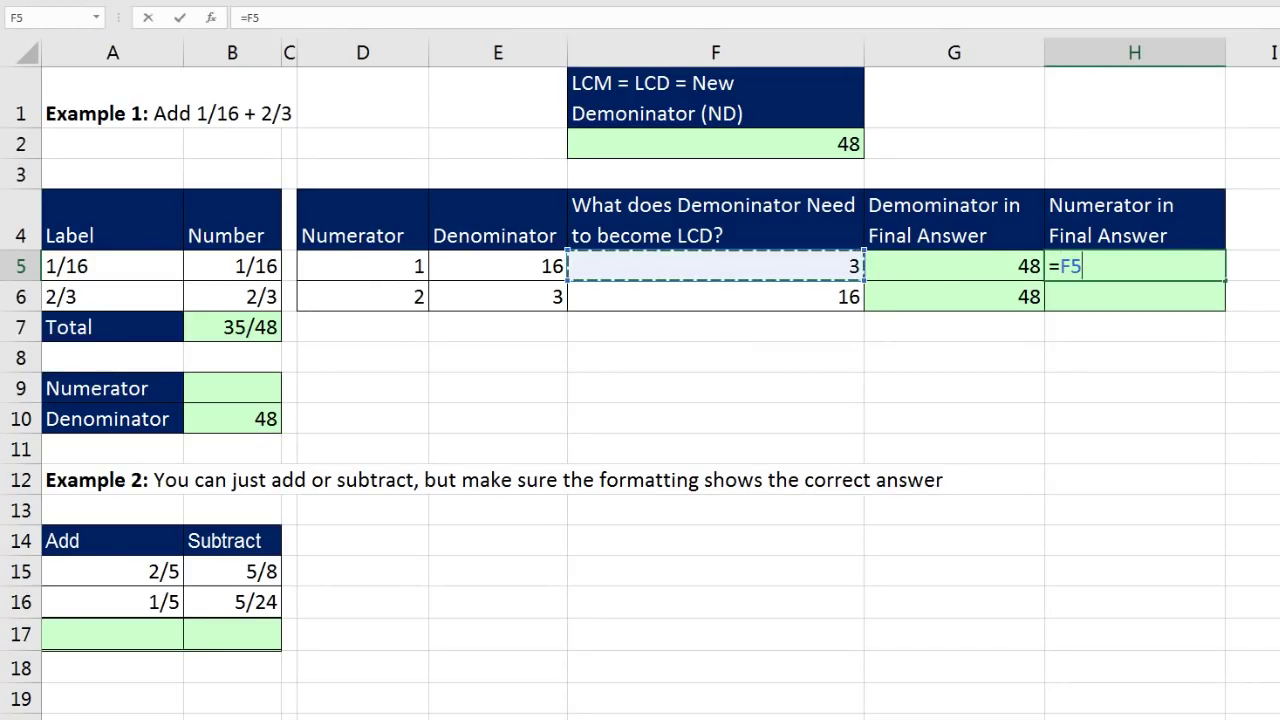
pyautogui.write('*')
pyautogui.press('Left')
pyautogui.press('Left')
pyautogui.press('Left')
pyautogui.press('Left')
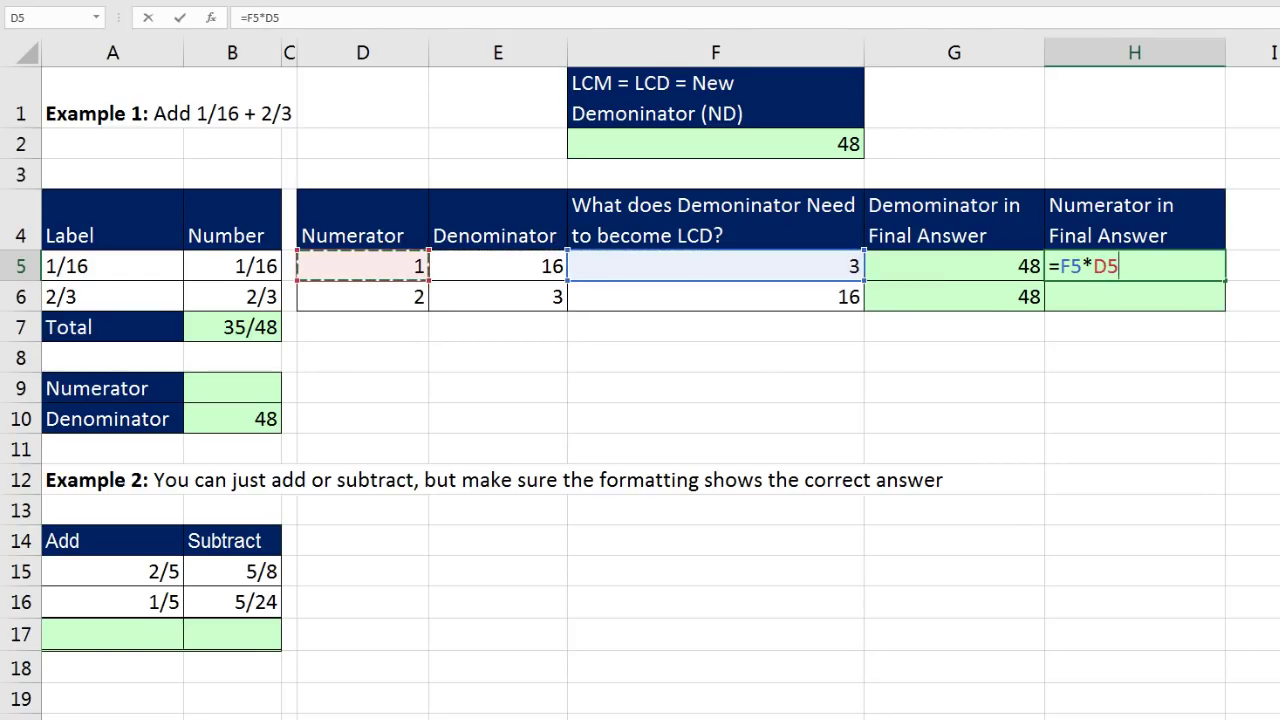
pyautogui.hotkey('ctrl', 'Return')
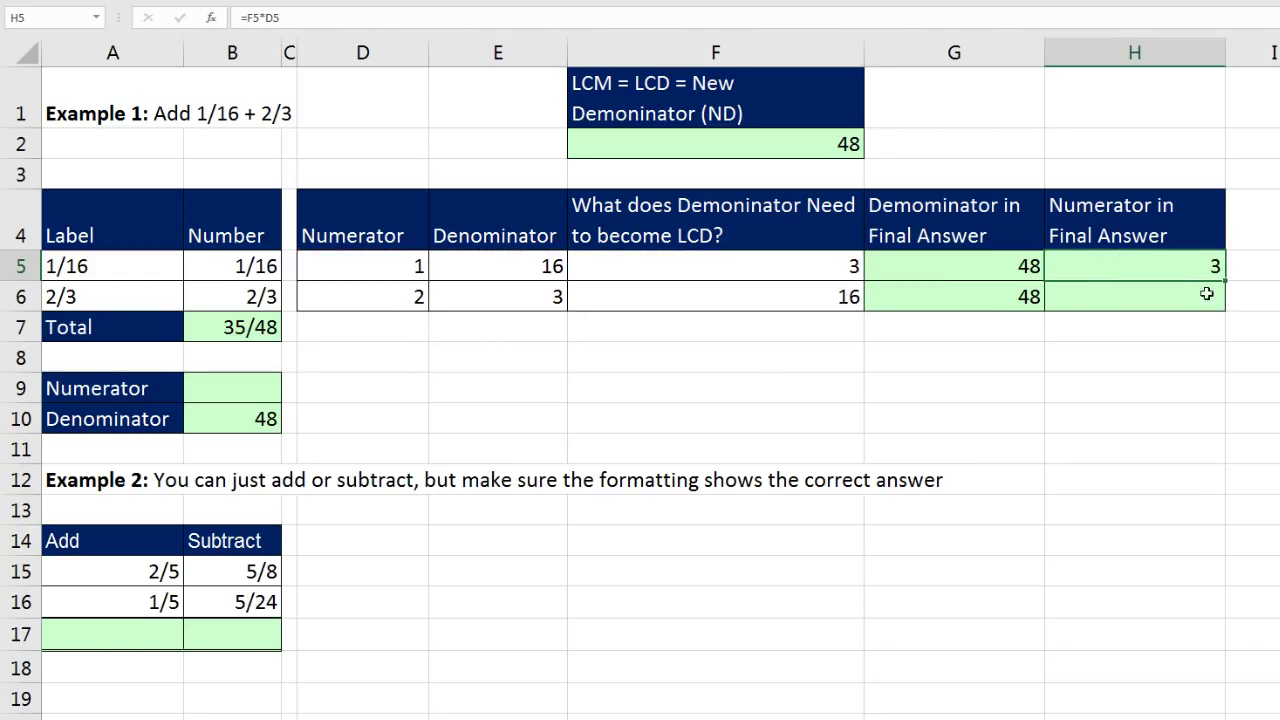
pyautogui.doubleClick(1227, 287)
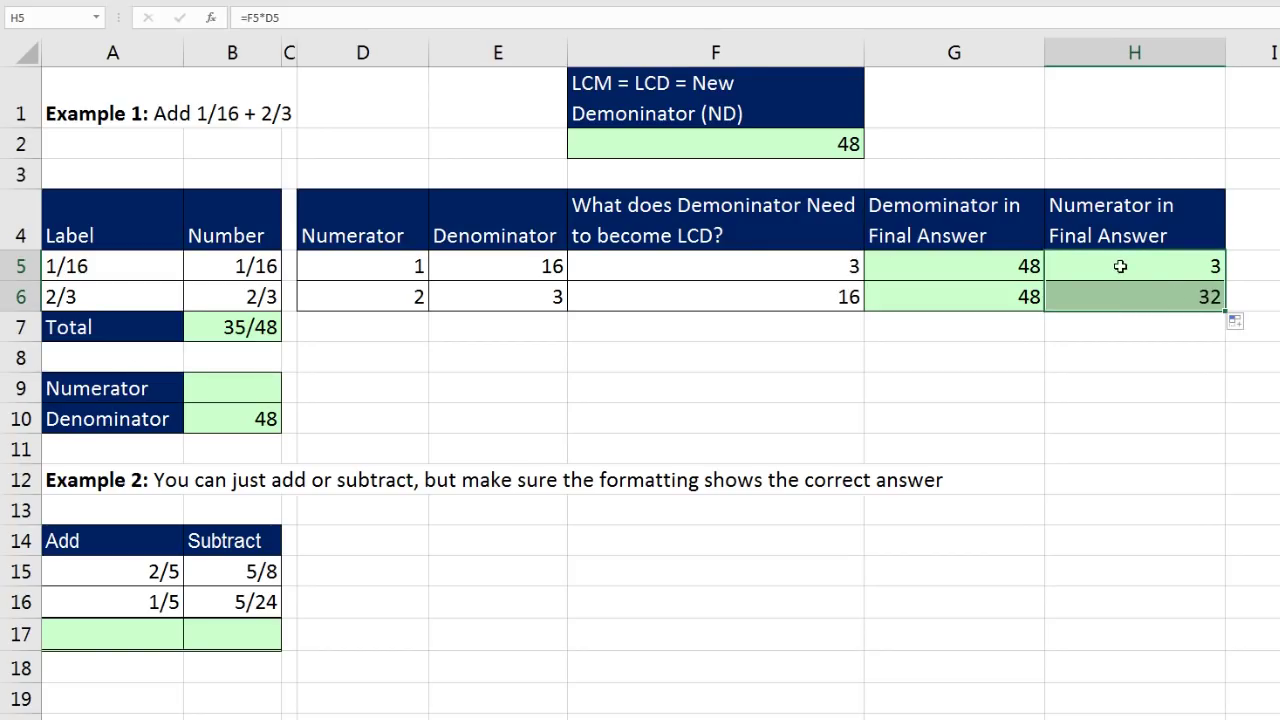
pyautogui.click(1132, 302)
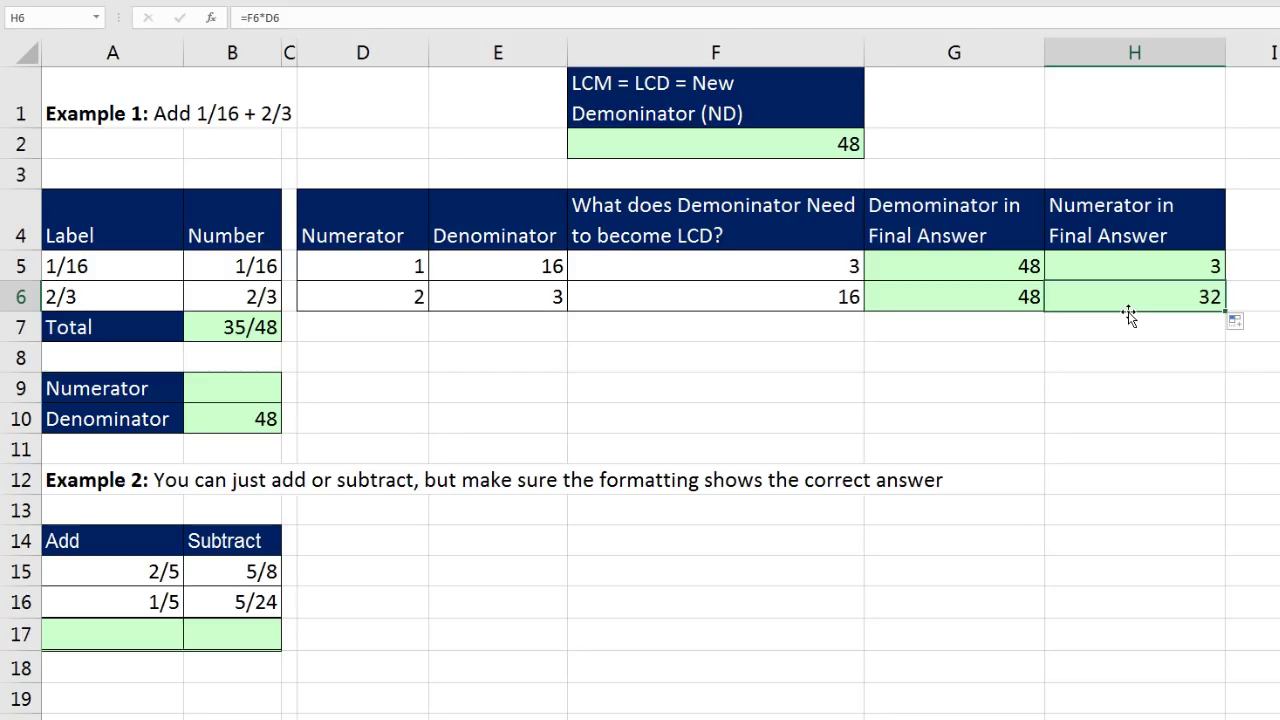
# Total the converted numerators in B9 with =SUM(H5:H6).
pyautogui.click(255, 382)
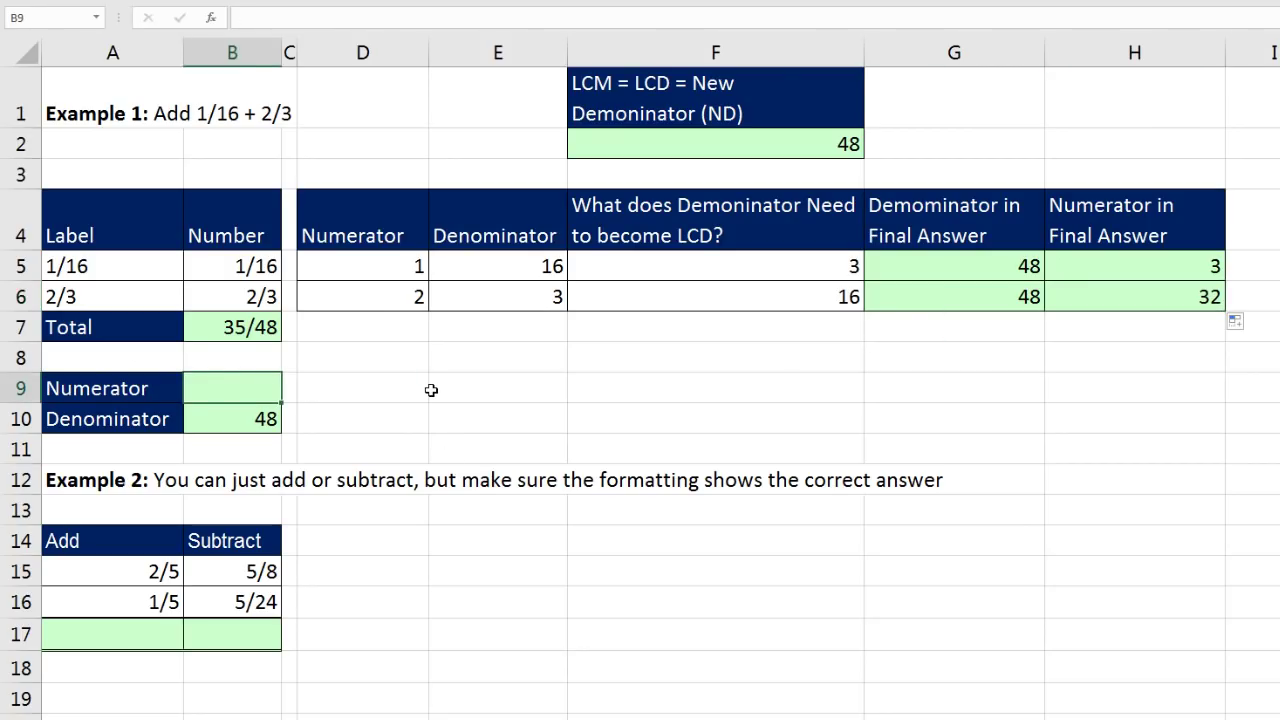
pyautogui.hotkey('alt', '=')
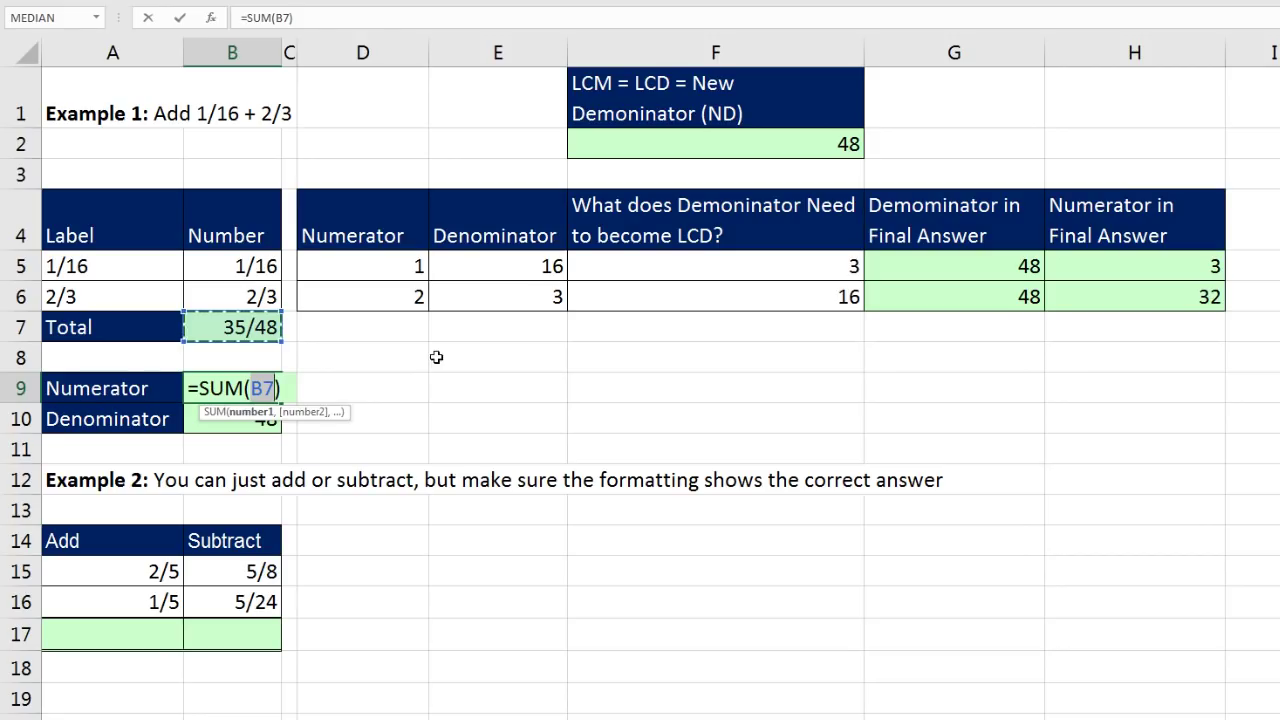
pyautogui.moveTo(1143, 271); pyautogui.dragTo(1143, 300)
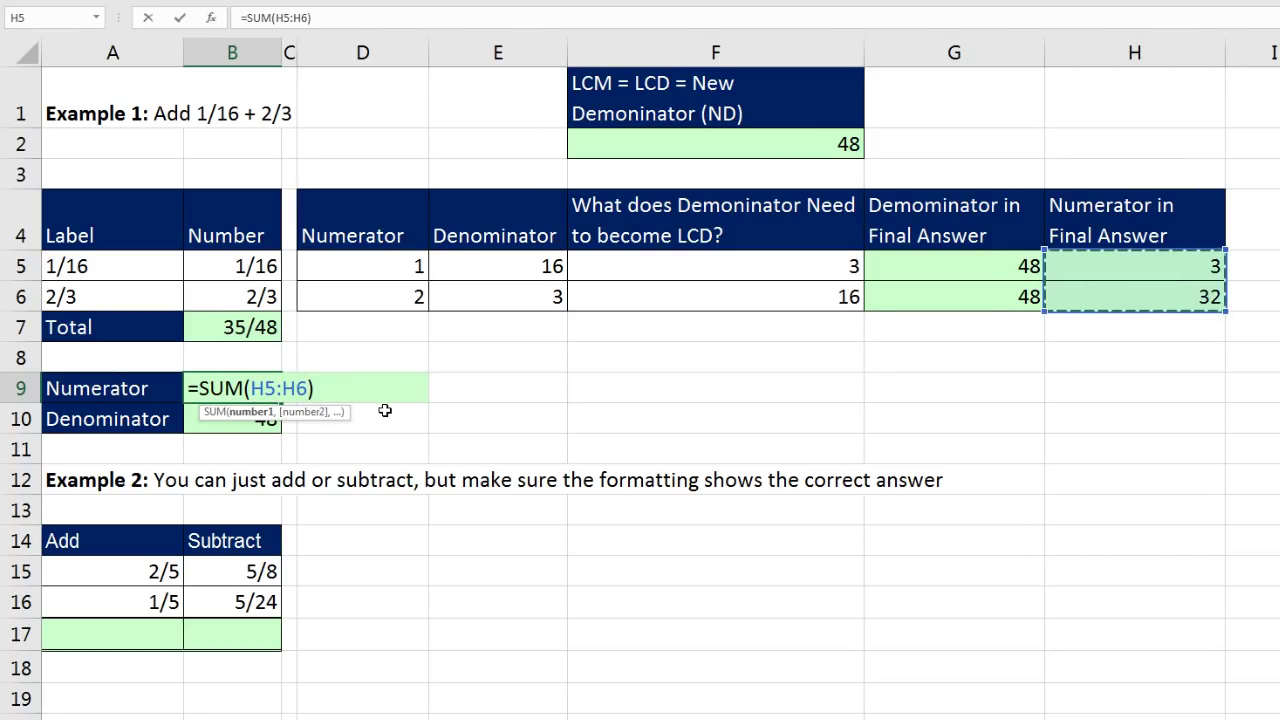
pyautogui.hotkey('ctrl', 'Return')
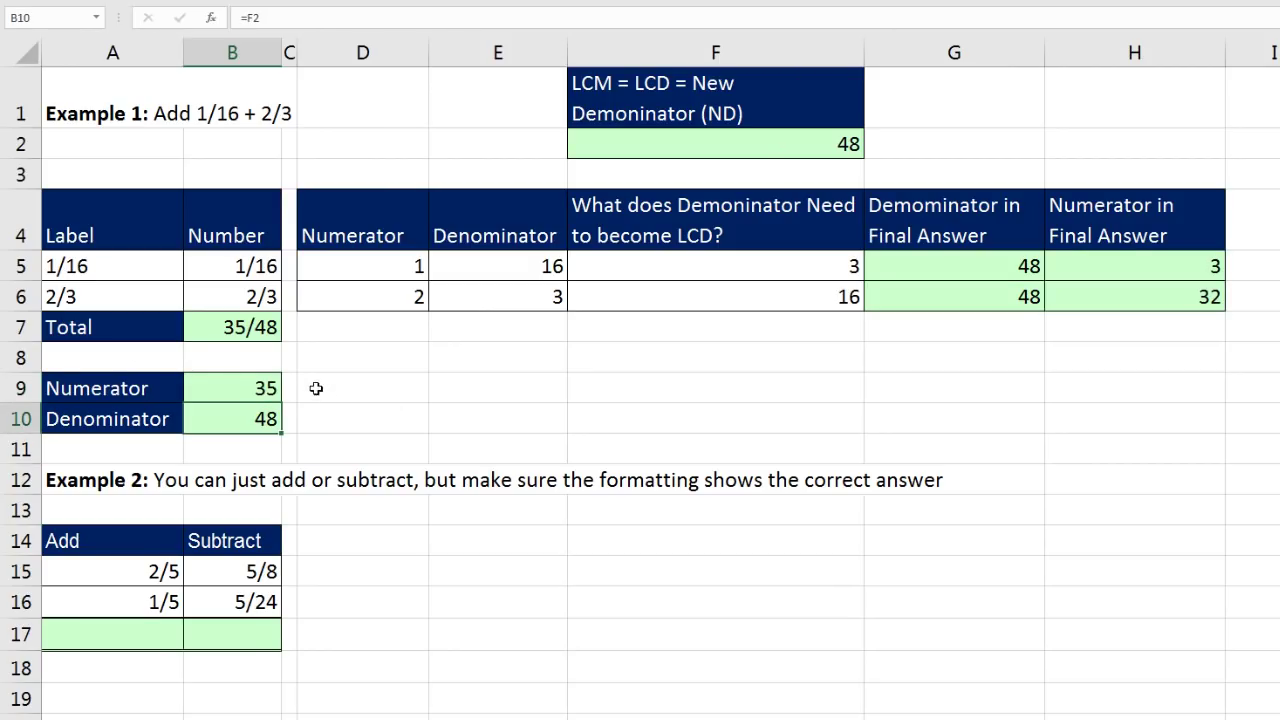
pyautogui.click(289, 388)
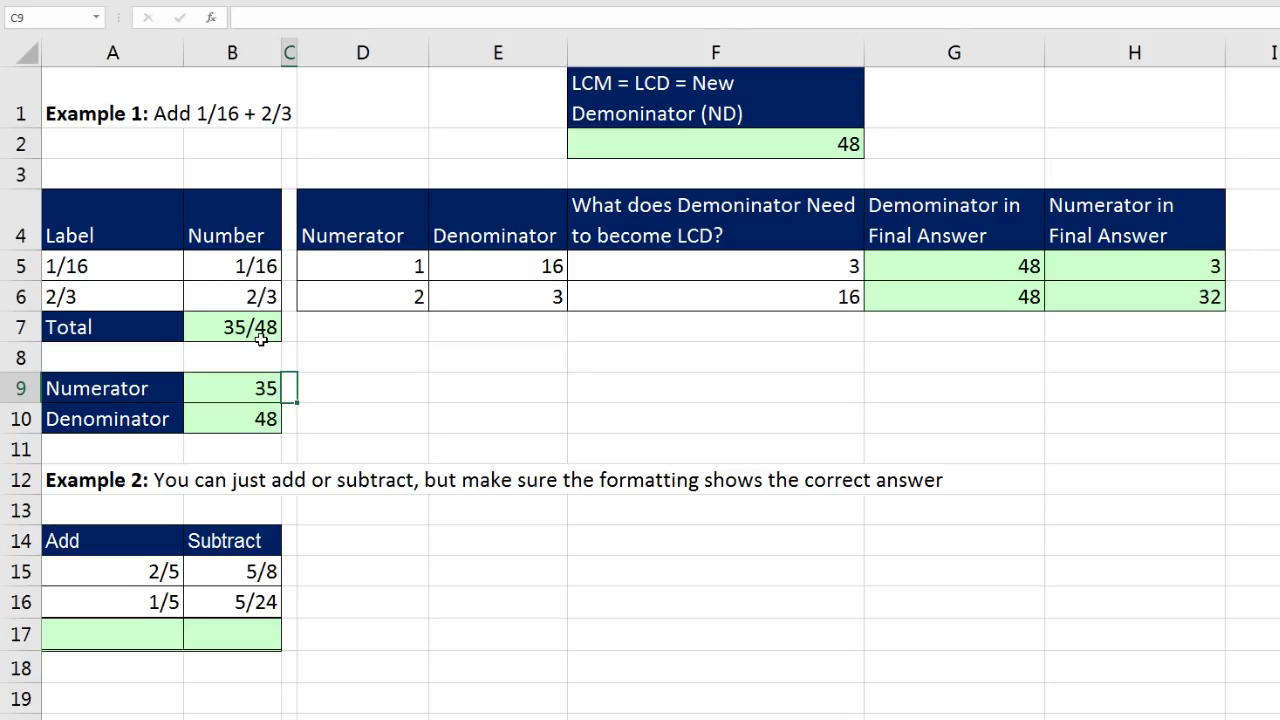
pyautogui.click(325, 388)
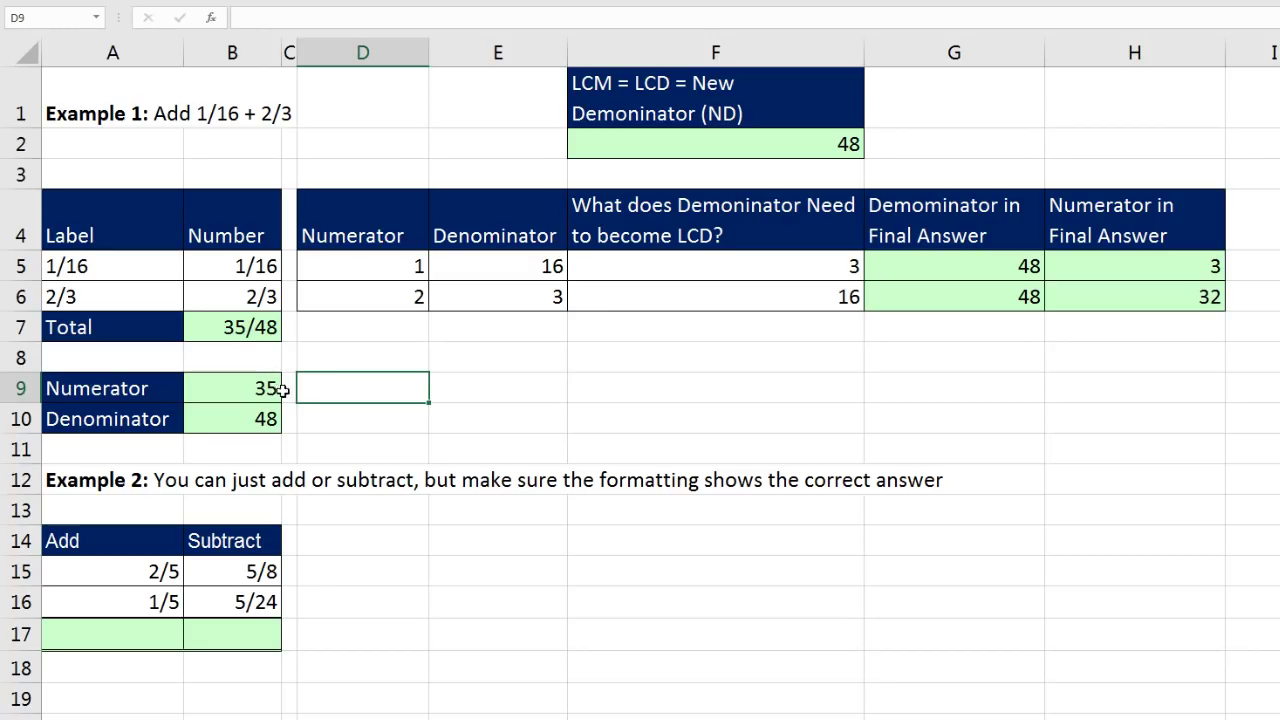
pyautogui.press('Down')
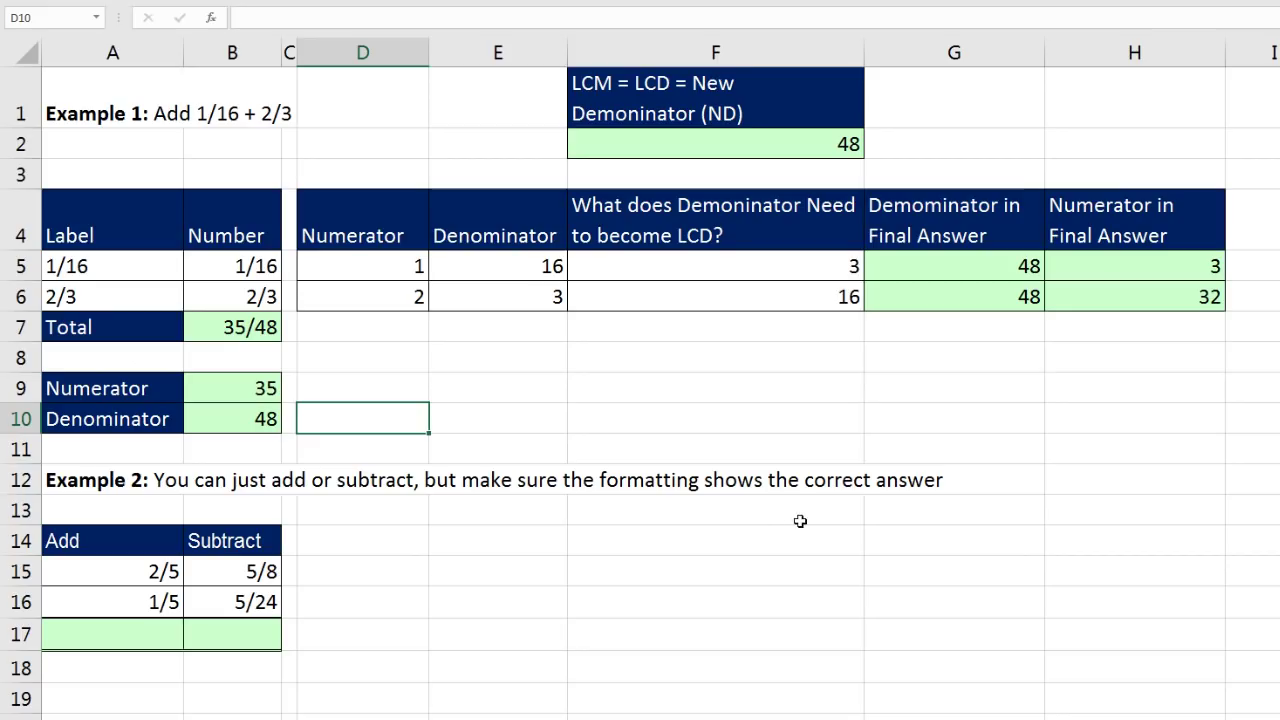
# Add the fractions 2/5 and 1/5 of Example 2 in A17 with =SUM(A15:A16).
pyautogui.click(121, 582)
pyautogui.click(123, 598)
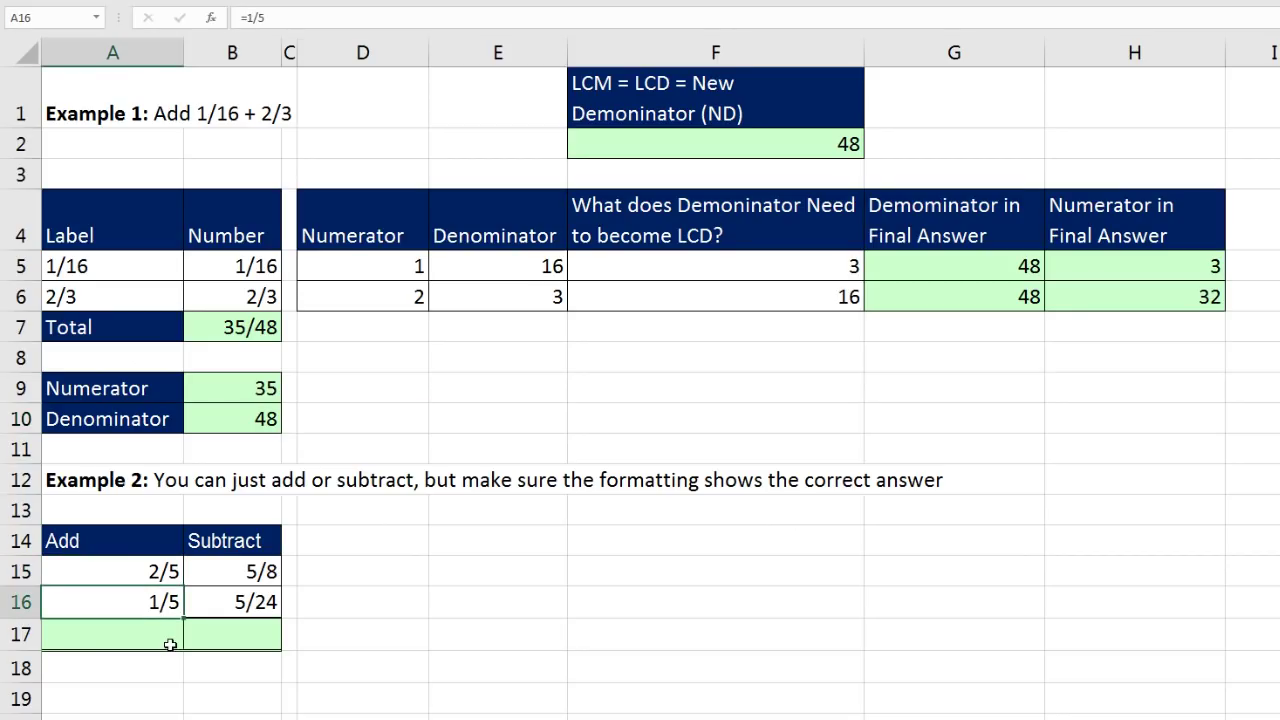
pyautogui.click(167, 643)
pyautogui.hotkey('alt', '=')
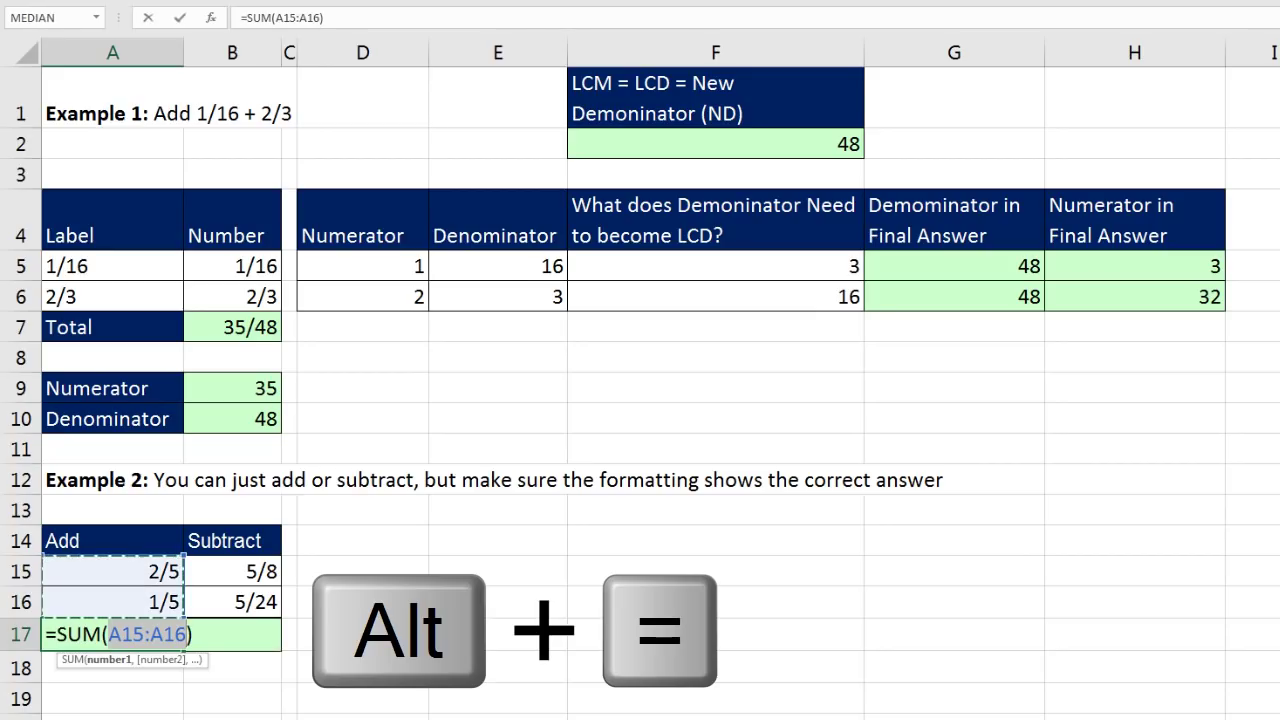
pyautogui.press('Return')
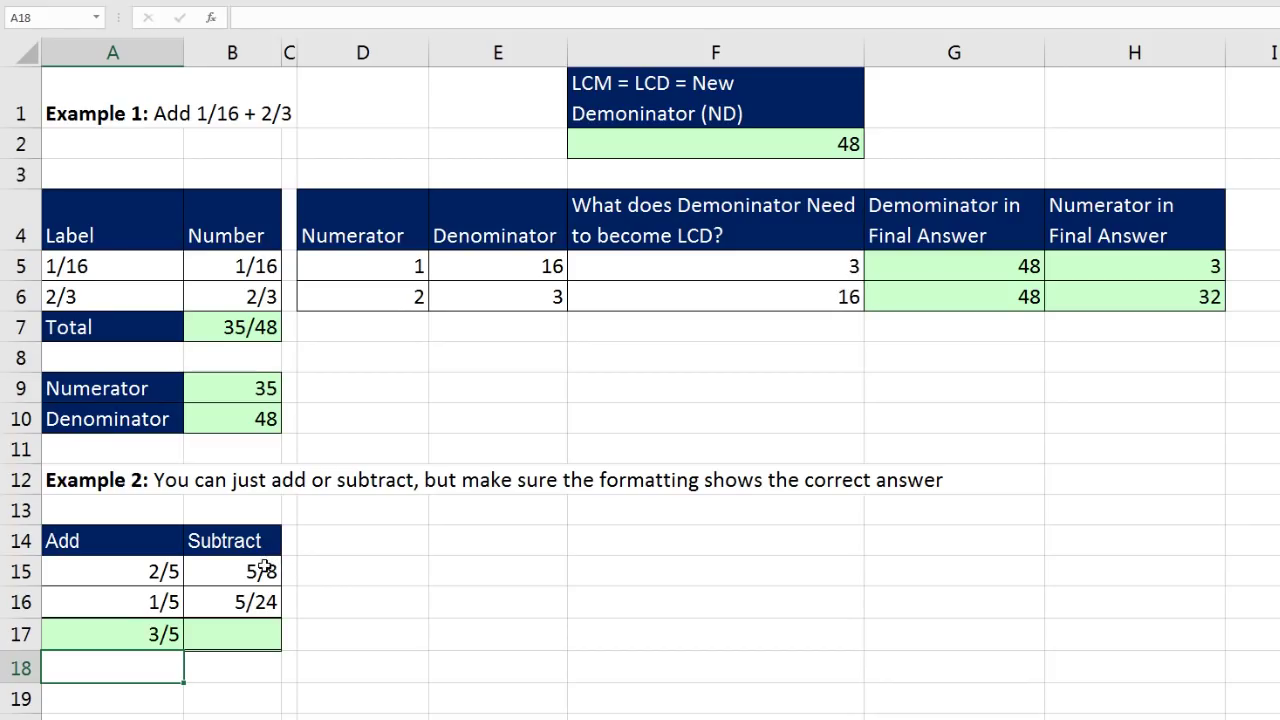
# Subtract 5/24 from 5/8 in B17 with the formula =B15-B16.
pyautogui.click(236, 628)
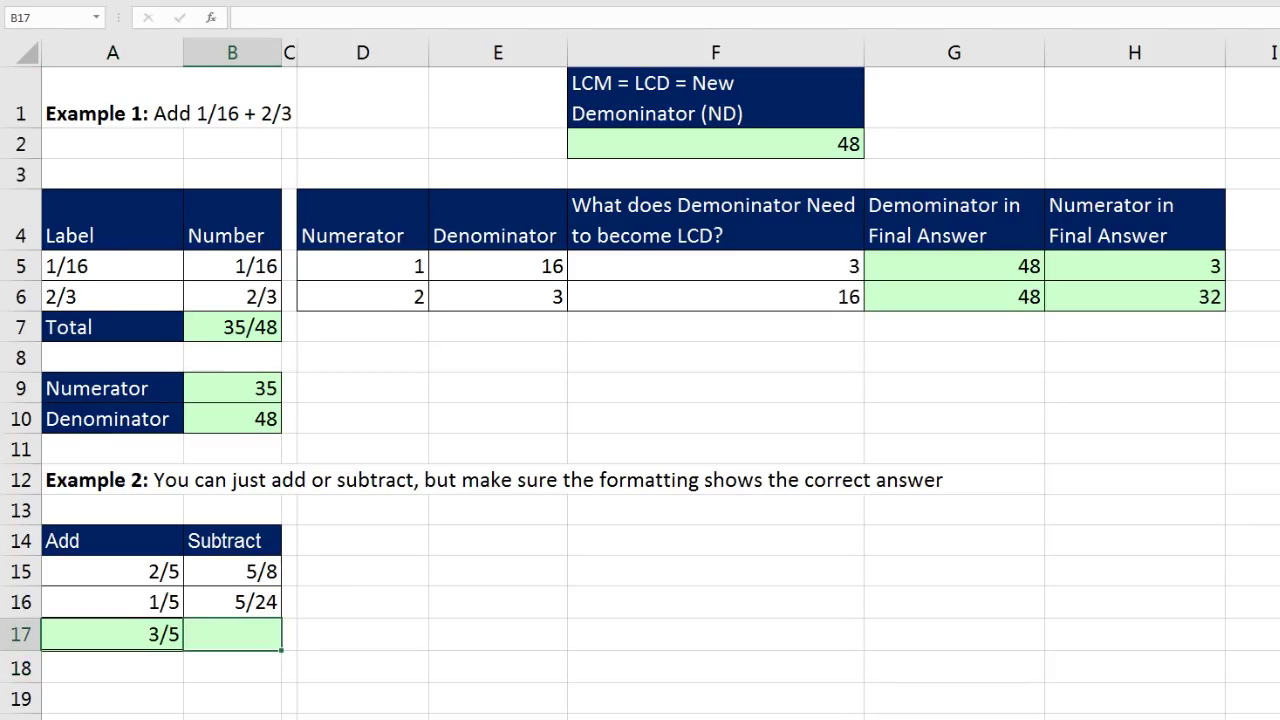
pyautogui.write('=')
pyautogui.press('Up')
pyautogui.press('Up')
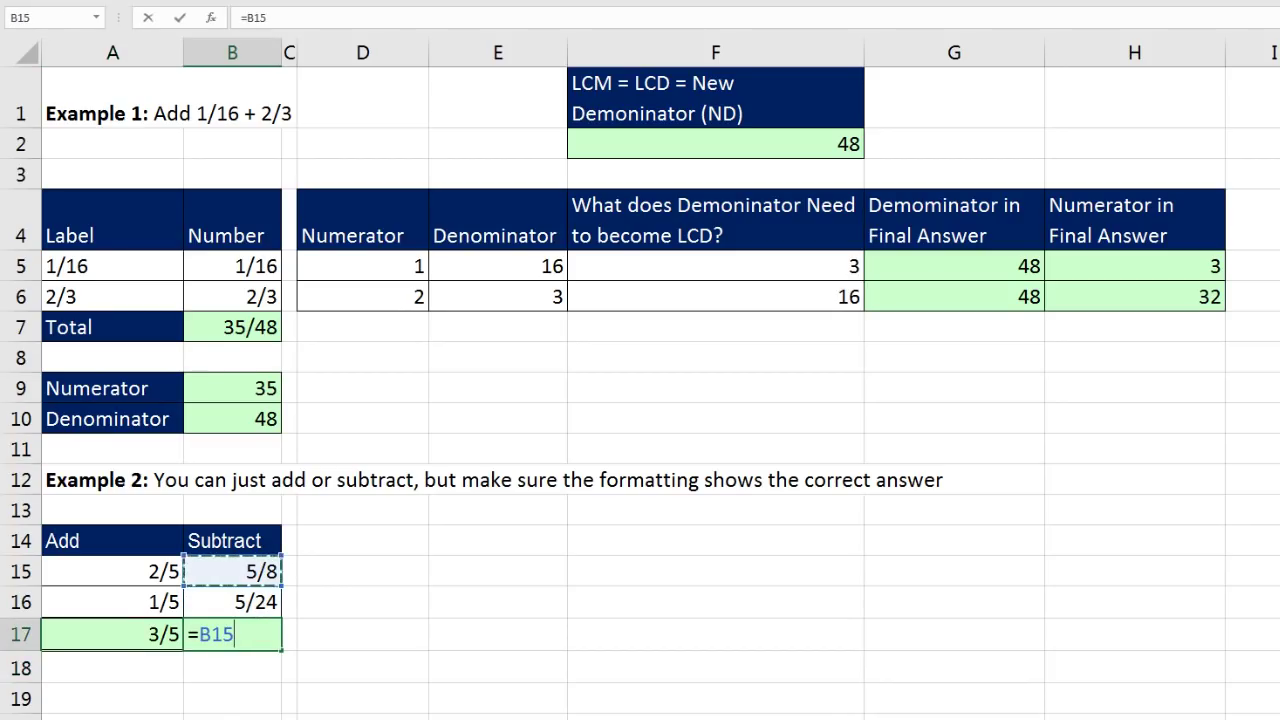
pyautogui.write('-')
pyautogui.press('Up')
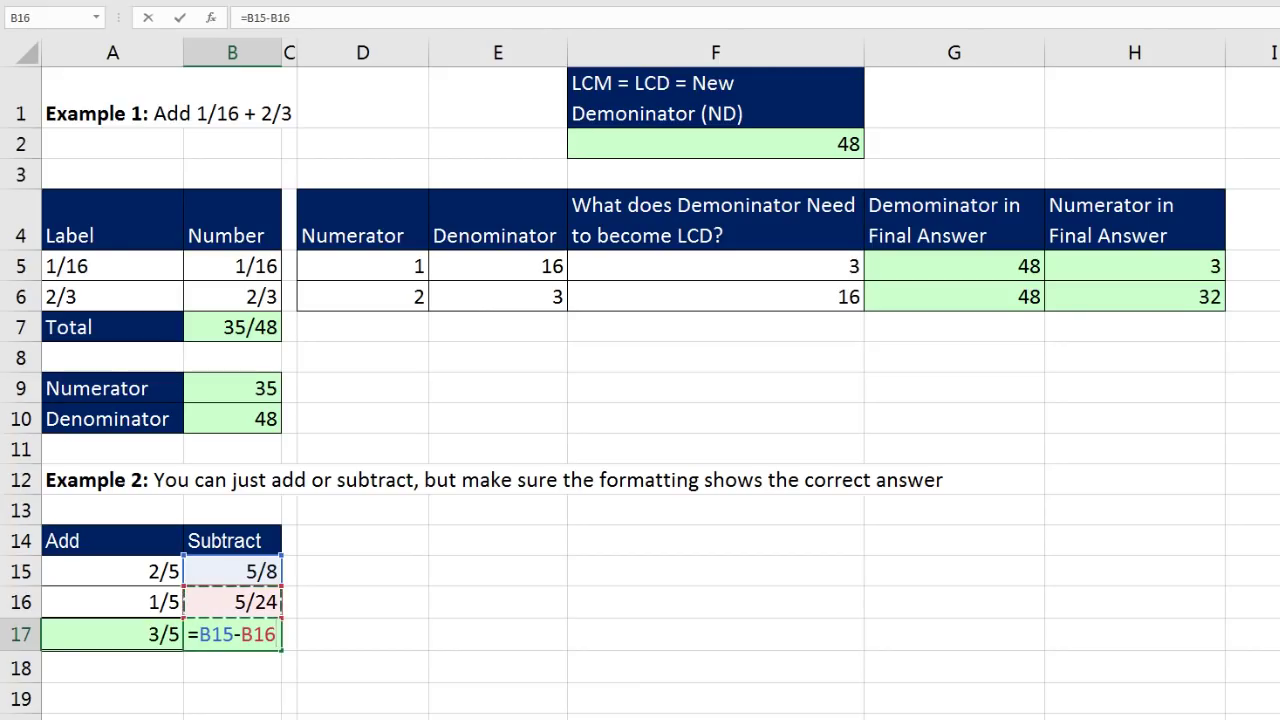
pyautogui.hotkey('ctrl', 'Return')
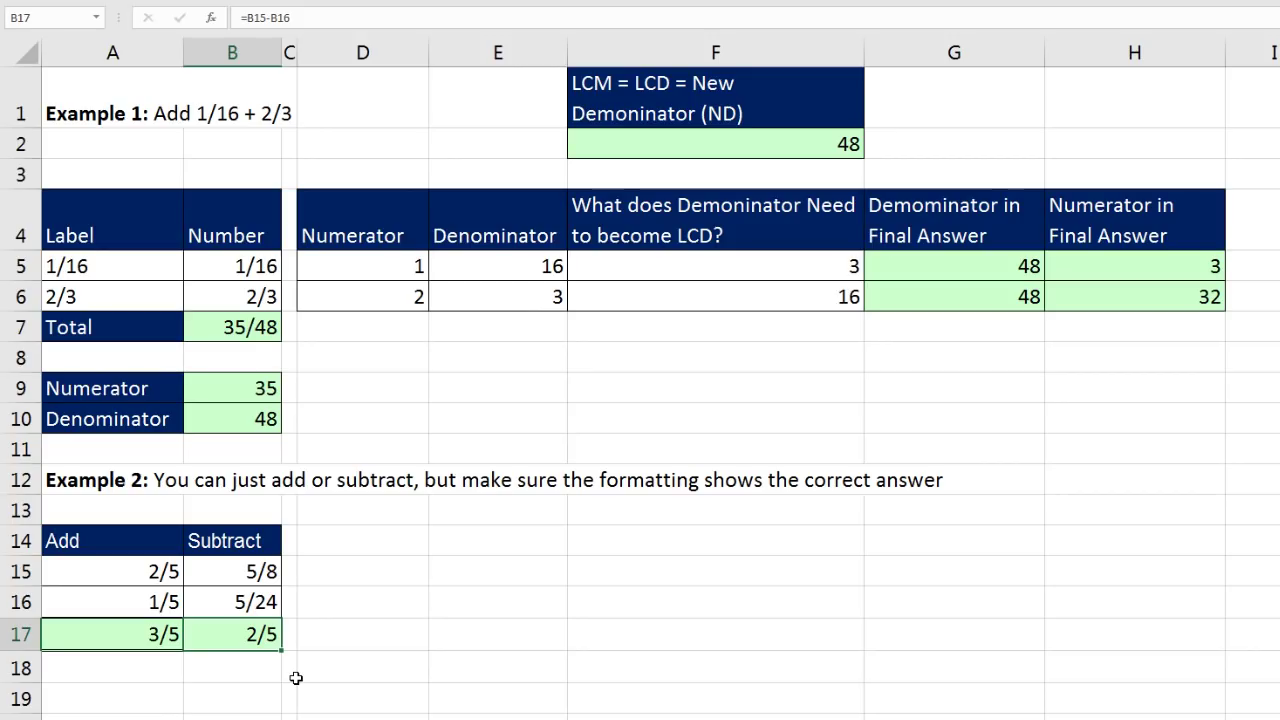
# Apply the custom number format ?/?? to the subtraction result in B17.
pyautogui.hotkey('ctrl', '1')
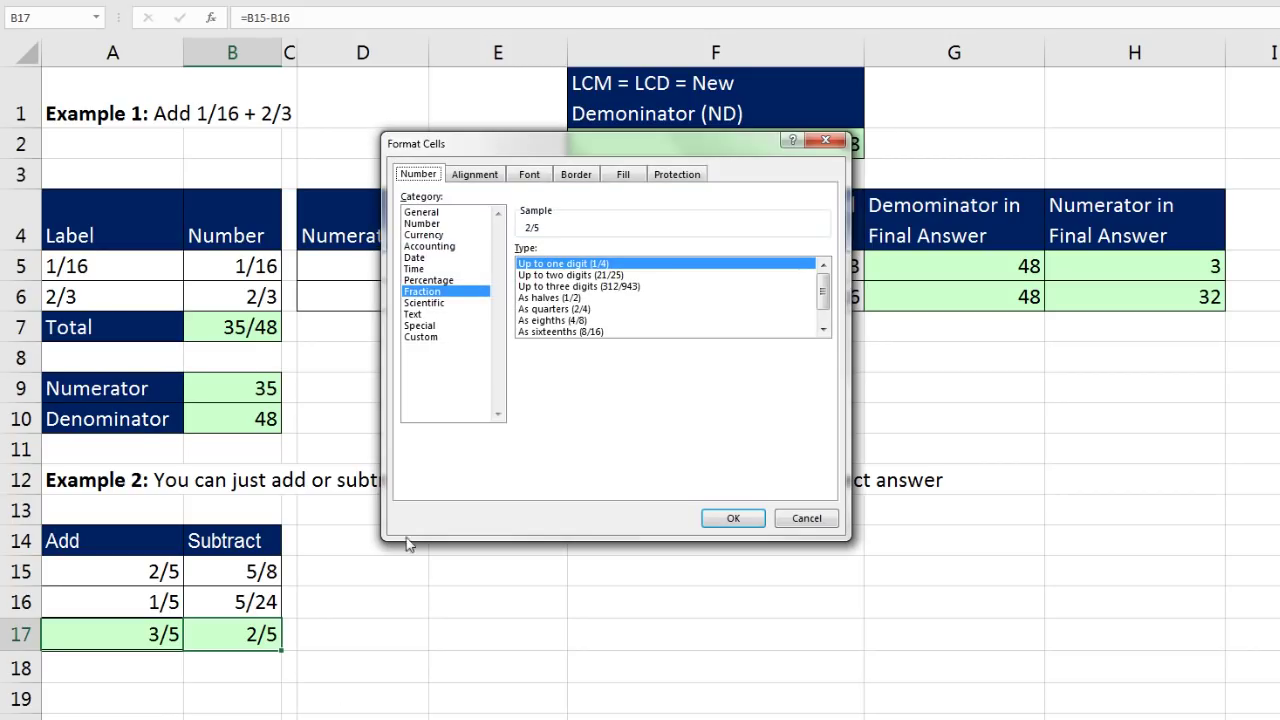
pyautogui.click(421, 337)
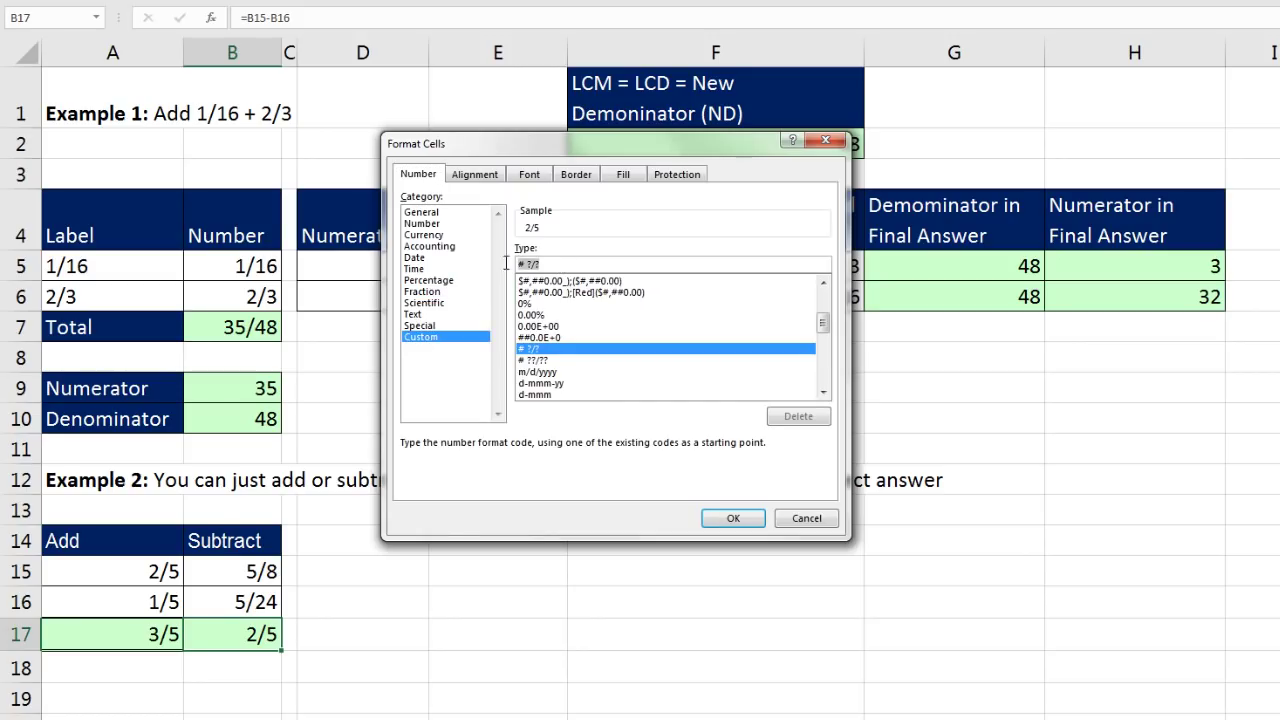
pyautogui.write('?')
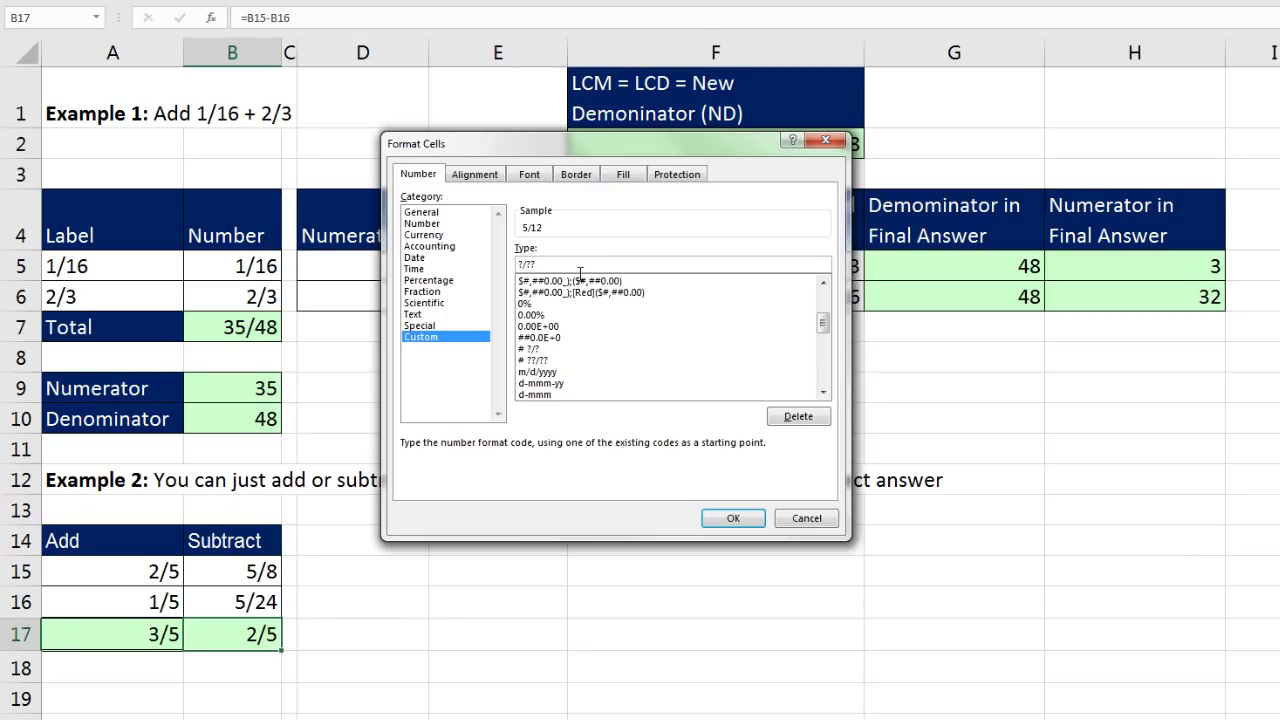
pyautogui.click(736, 518)
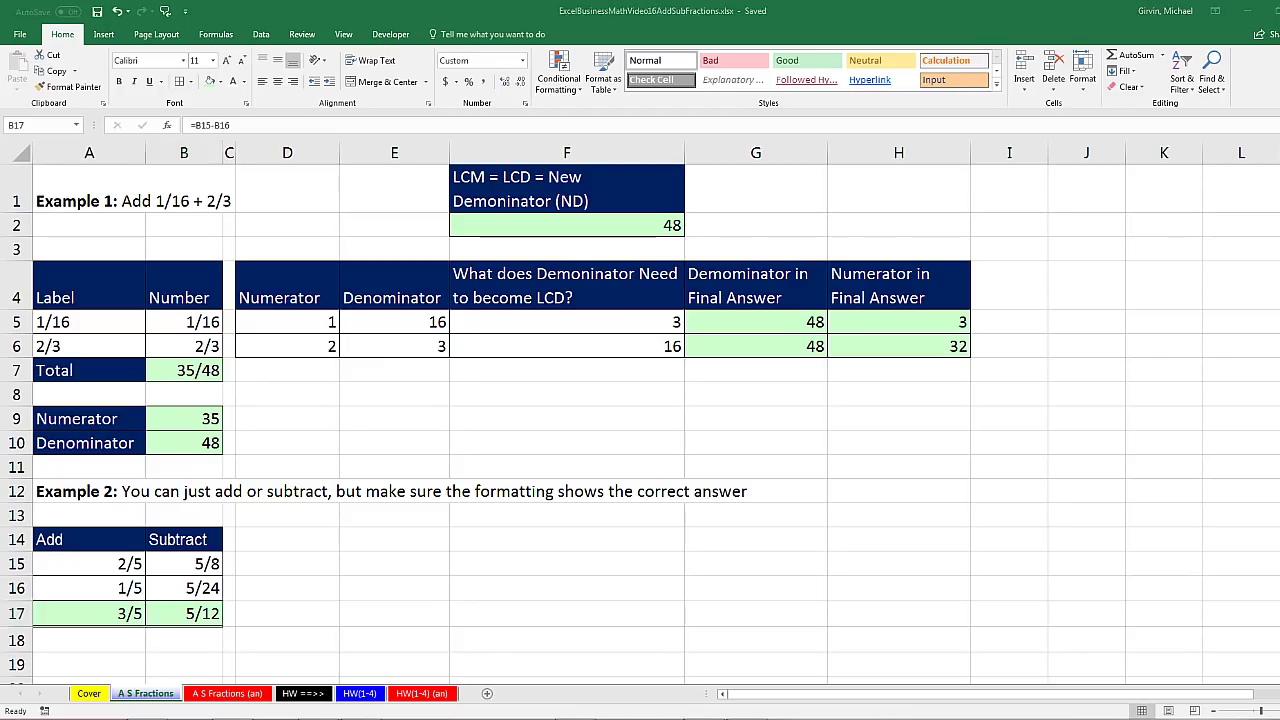
# Switch to PowerPoint to review the slides on subtracting unlike fractions and mixed numbers, and bring up the handwritten PDF notes in the browser.
pyautogui.hotkey('alt', 'Tab')
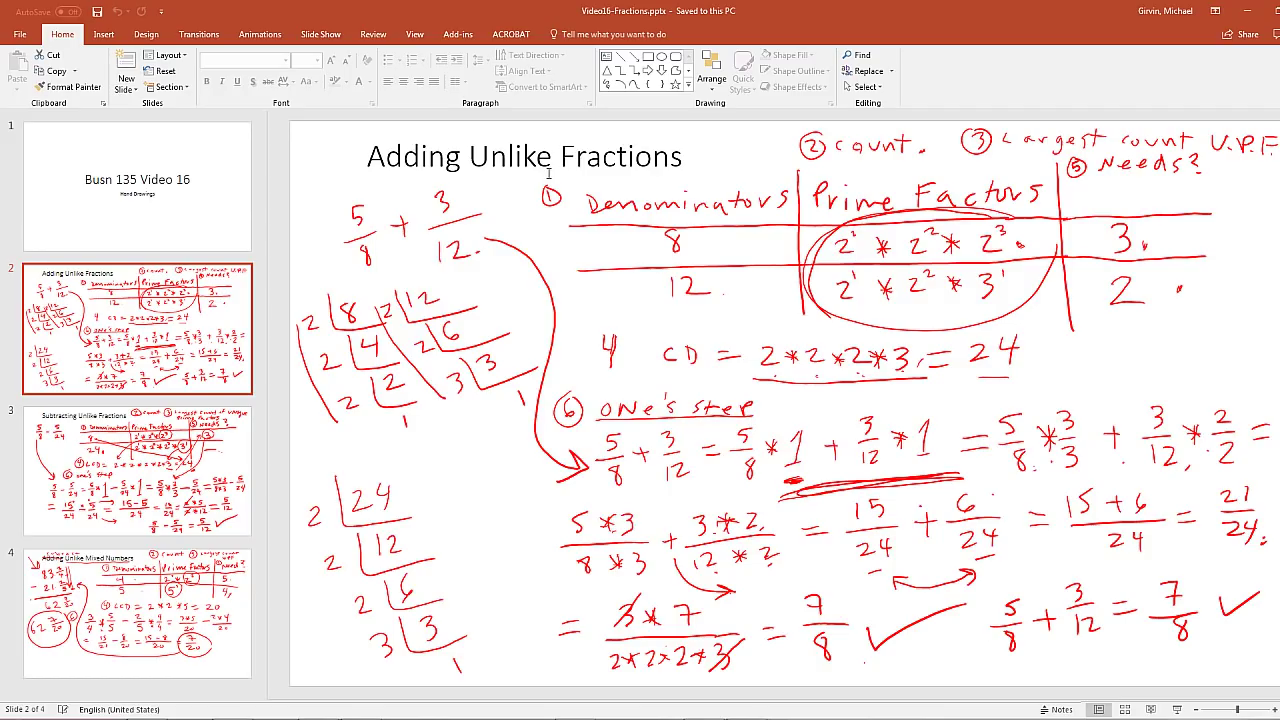
pyautogui.click(139, 495)
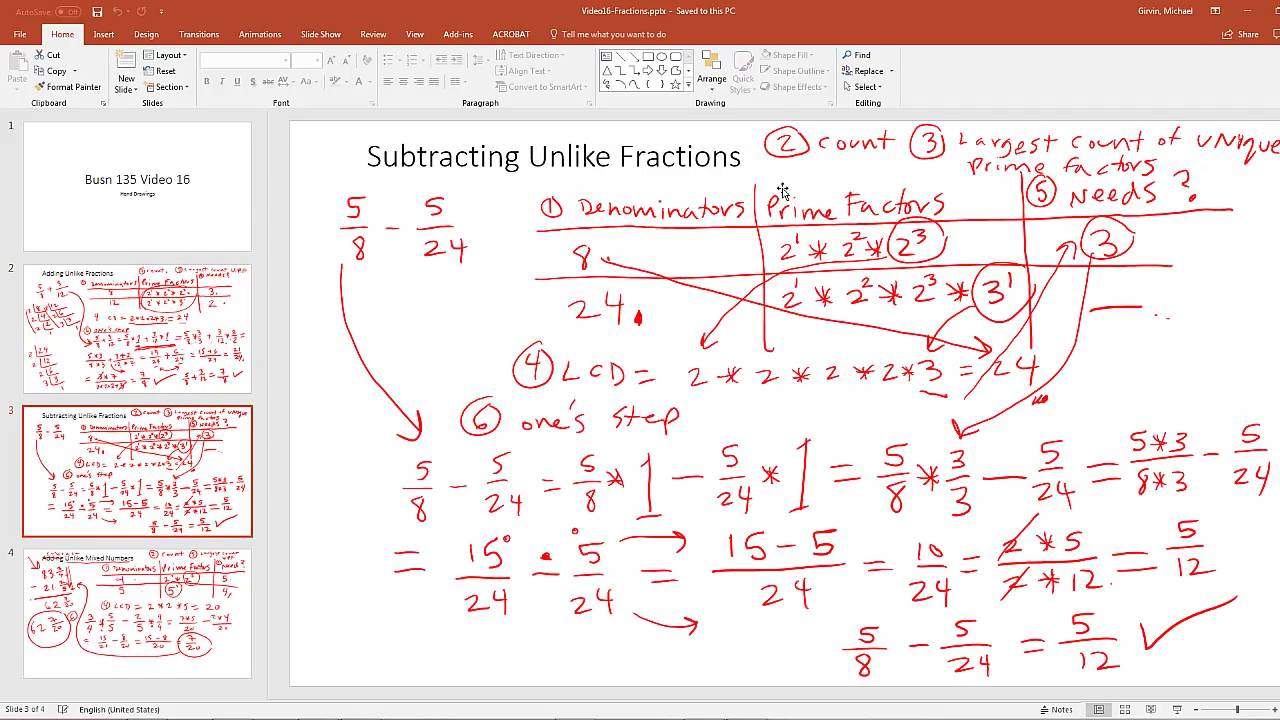
pyautogui.click(229, 624)
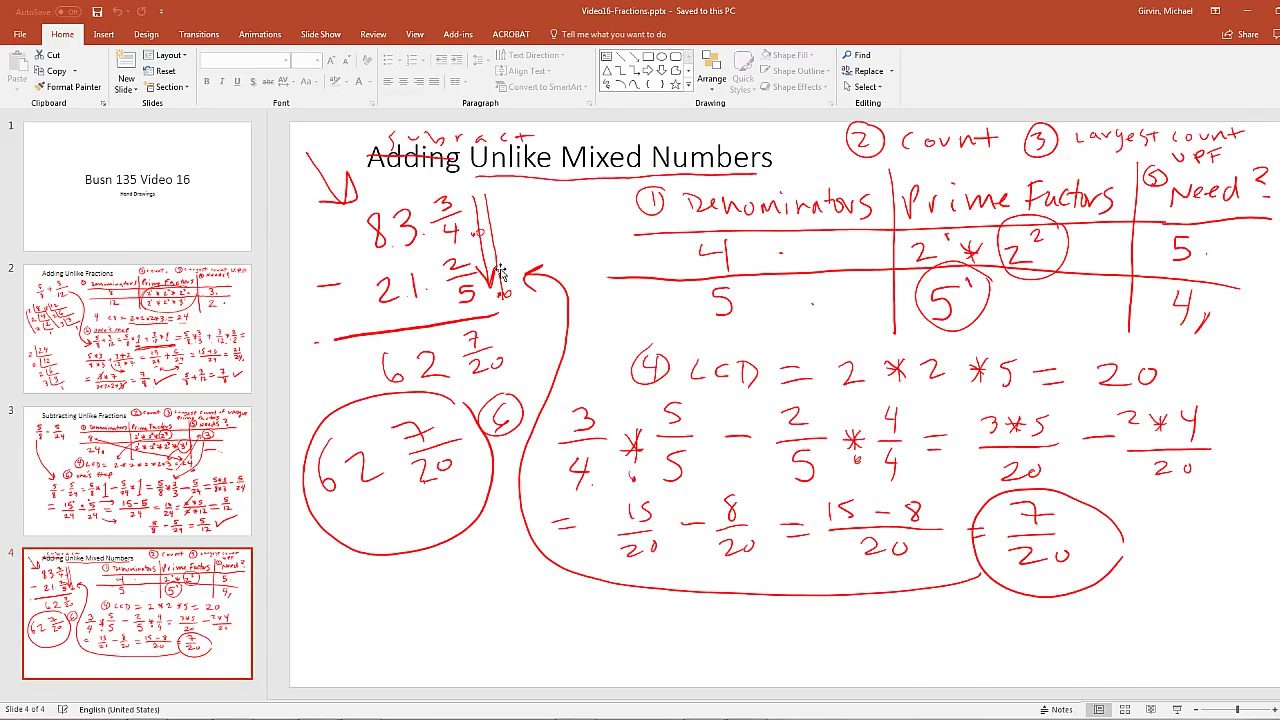
pyautogui.hotkey('alt', 'Tab')
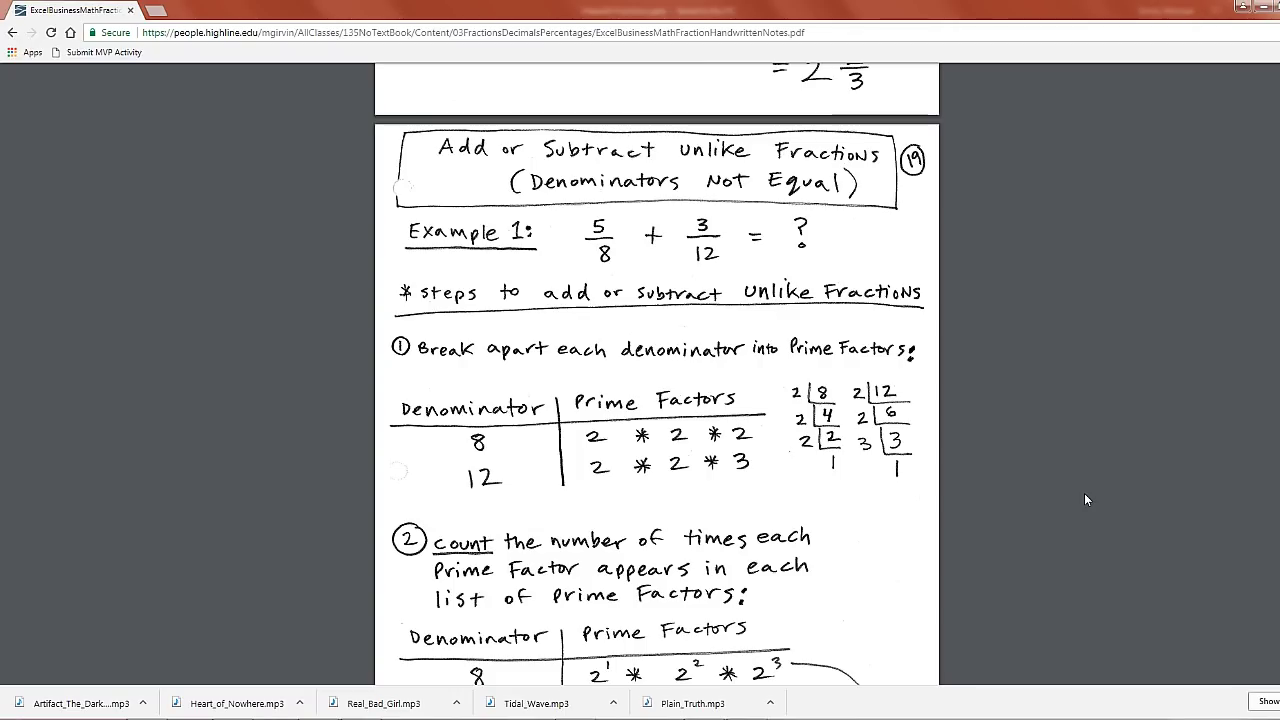